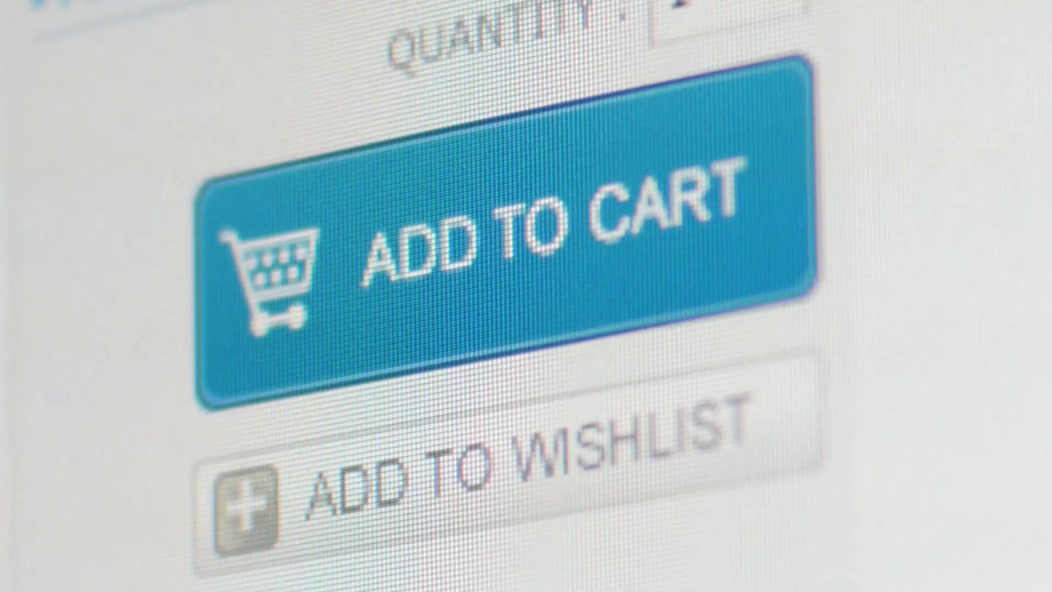
pyautogui.click(426, 272)
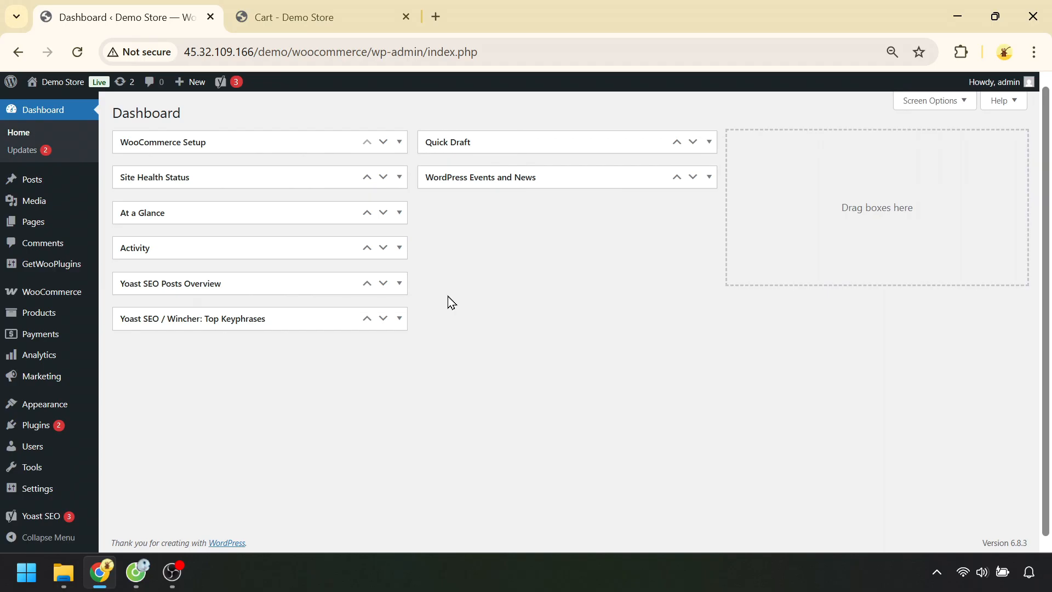
# Open the shipping section of the WooCommerce settings.
pyautogui.moveTo(42, 296)
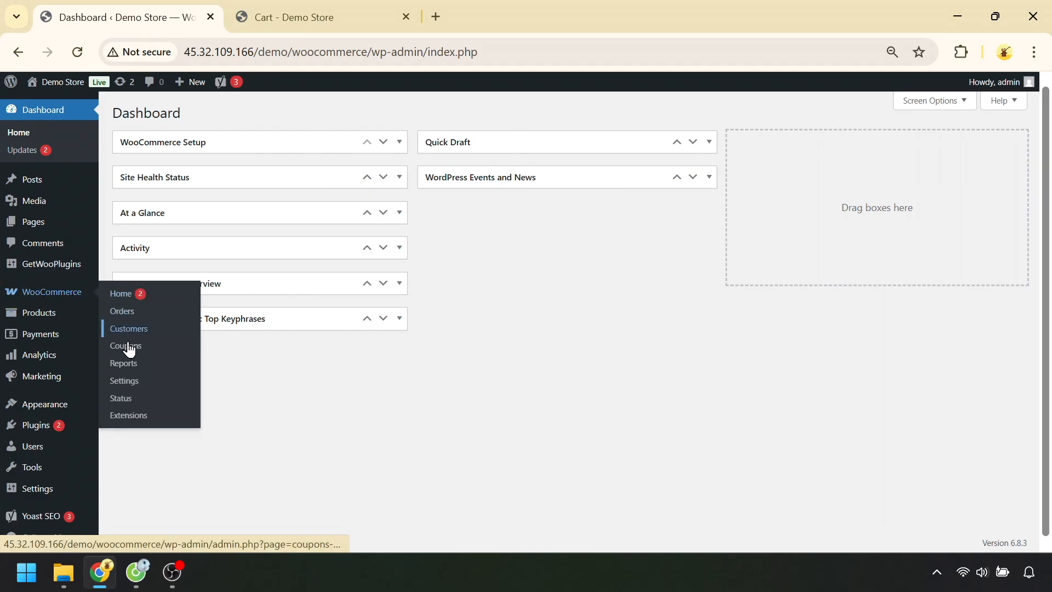
pyautogui.click(132, 382)
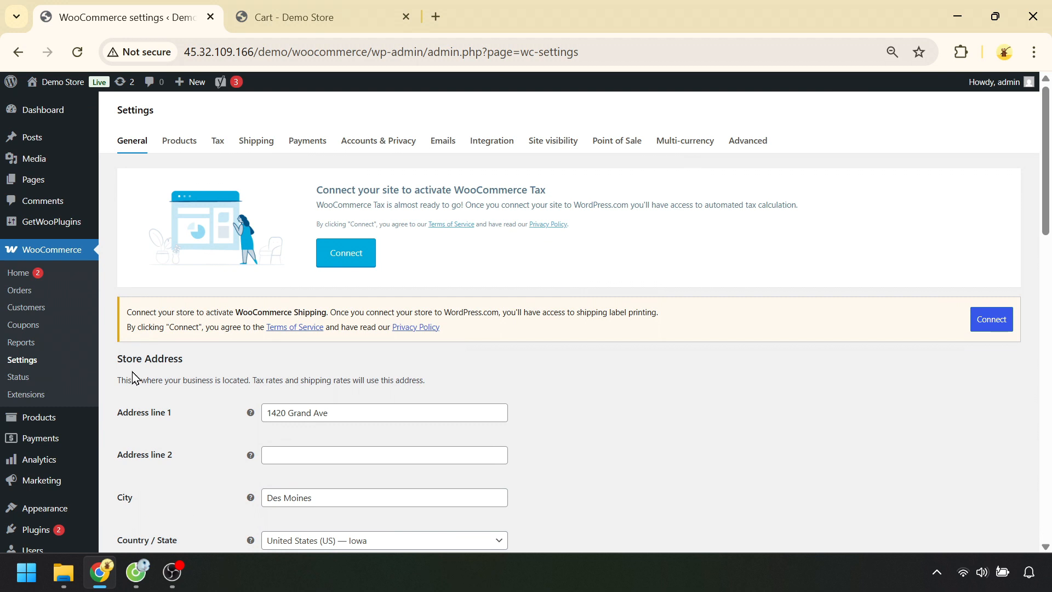
pyautogui.click(272, 147)
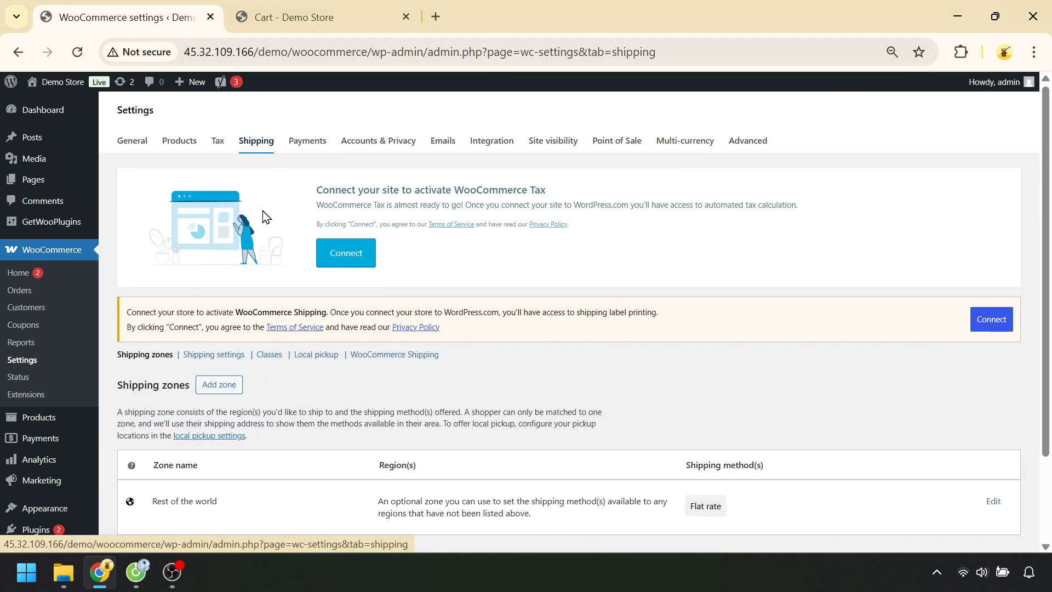
# Start a new shipping zone and name it USA.
pyautogui.click(219, 386)
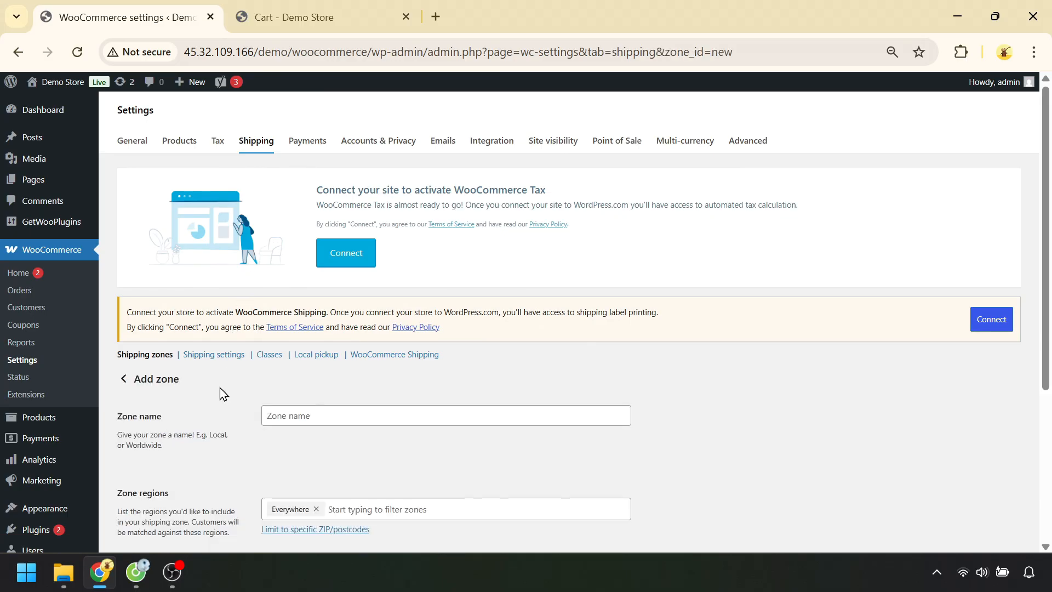
pyautogui.moveTo(1044, 259); pyautogui.dragTo(1048, 354)
pyautogui.scroll(-1, 1047, 353)
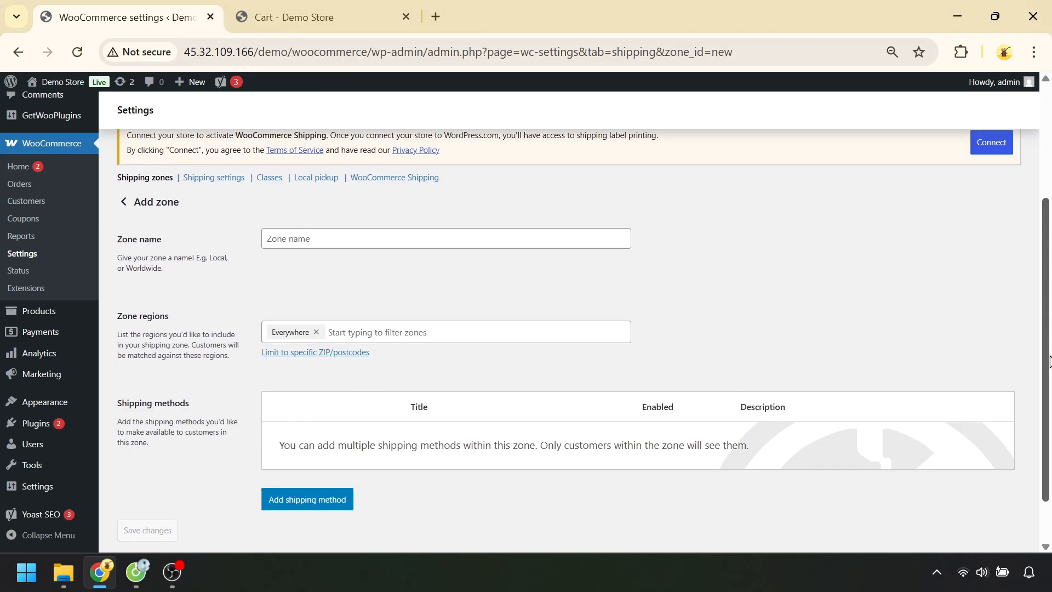
pyautogui.click(289, 236)
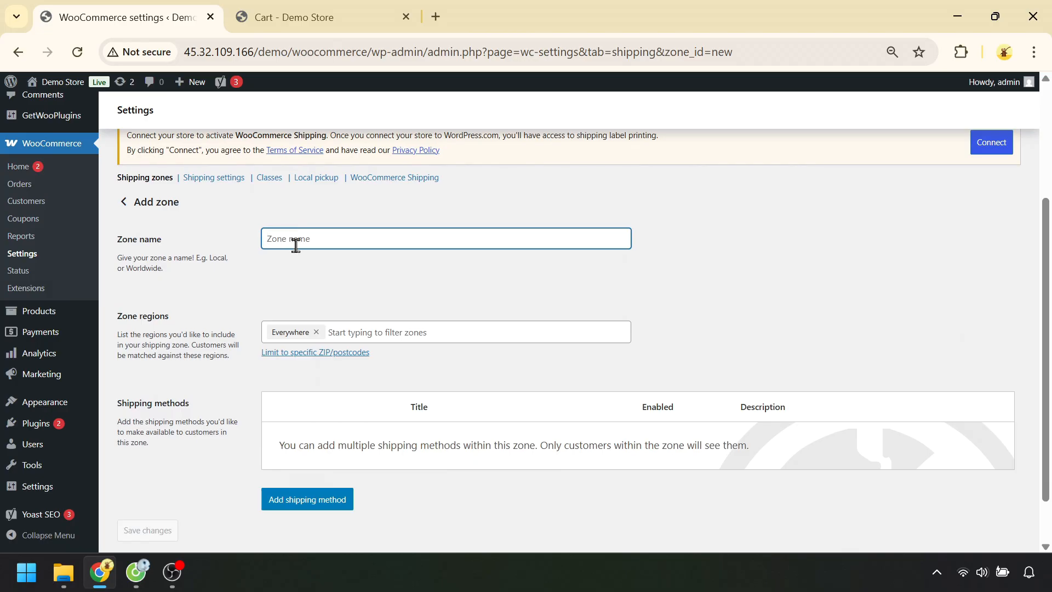
pyautogui.write('USA')
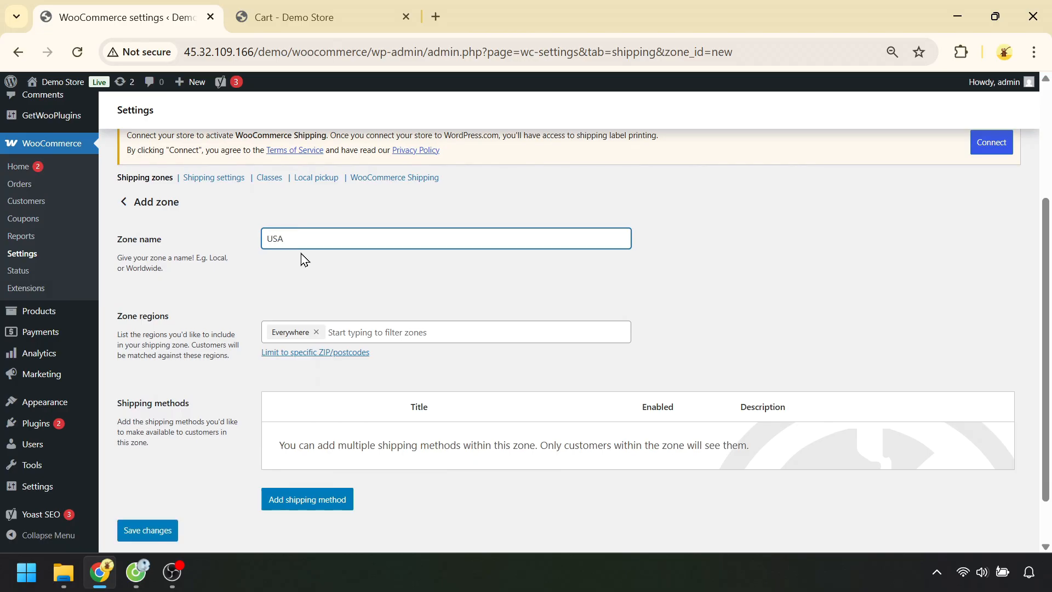
# Set the zone regions to United States (US) only, leaving out Everywhere and North America.
pyautogui.click(357, 332)
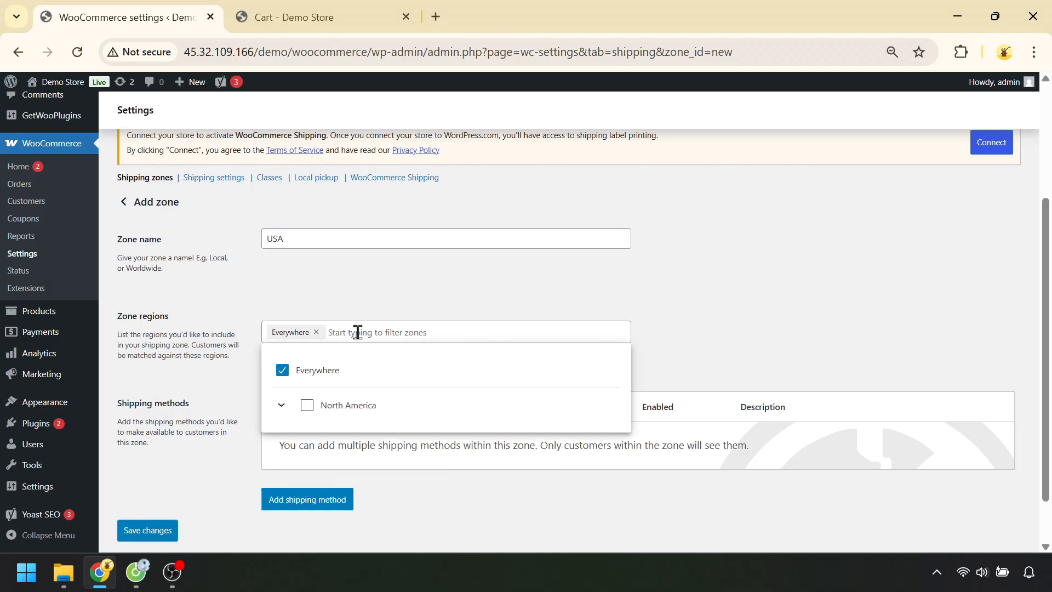
pyautogui.click(307, 406)
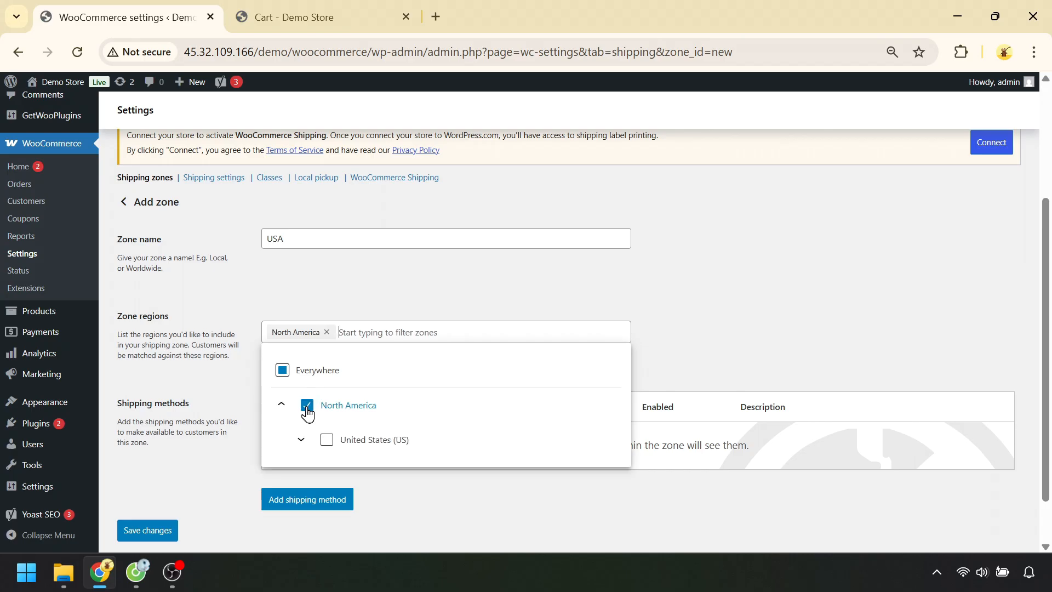
pyautogui.click(327, 440)
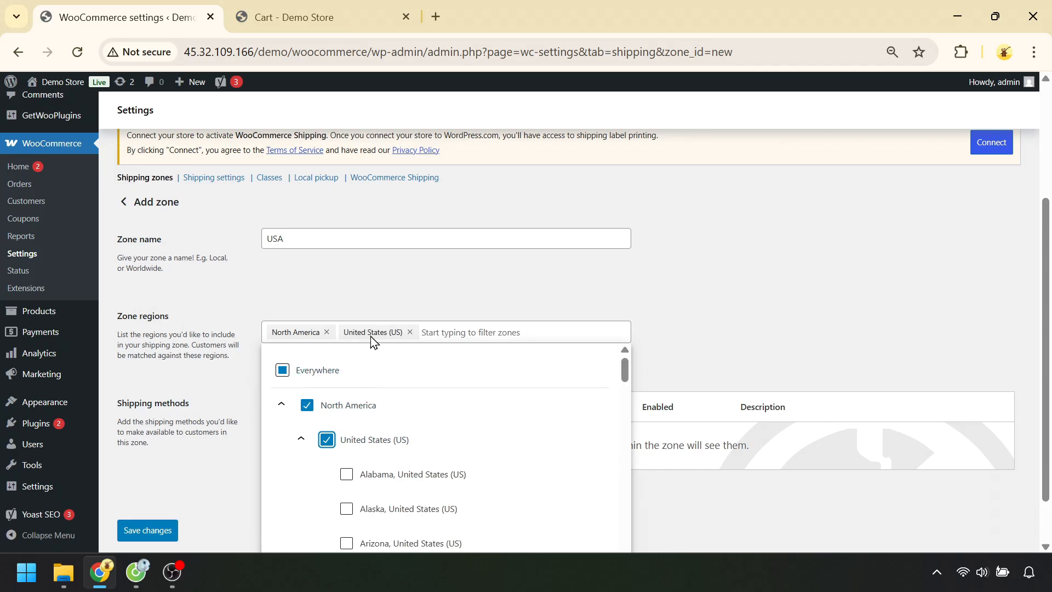
pyautogui.click(326, 332)
pyautogui.click(338, 295)
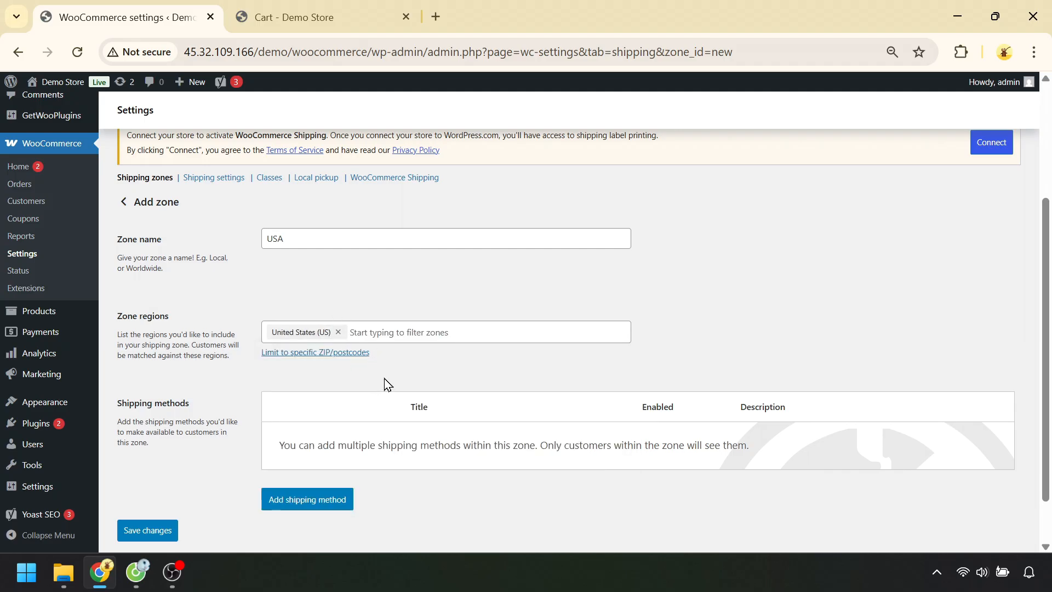
# Add a Flat rate shipping method to the USA zone with a cost of 10.00 and save it.
pyautogui.click(304, 503)
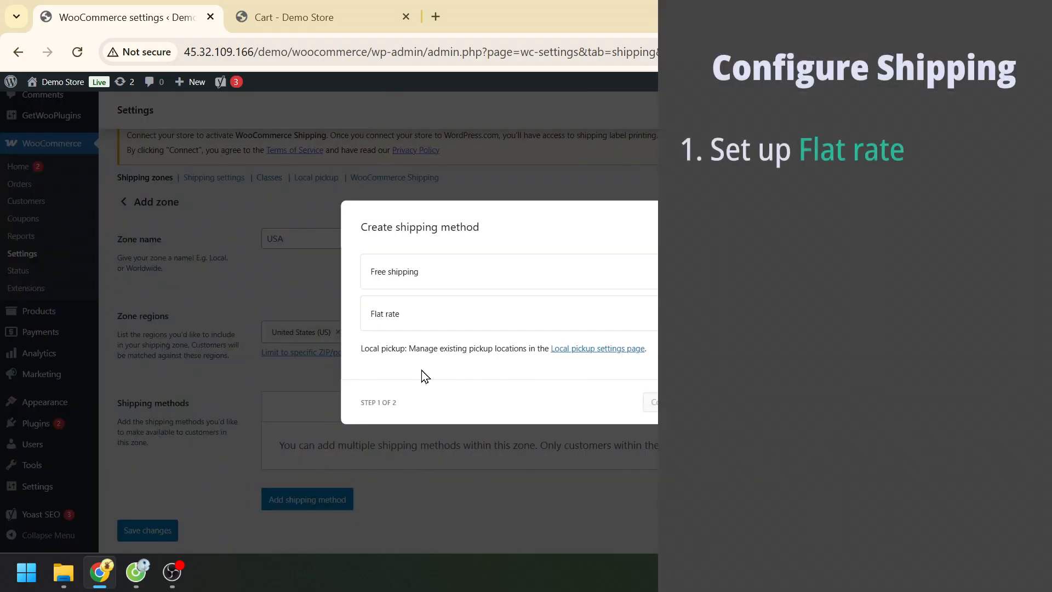
pyautogui.click(442, 322)
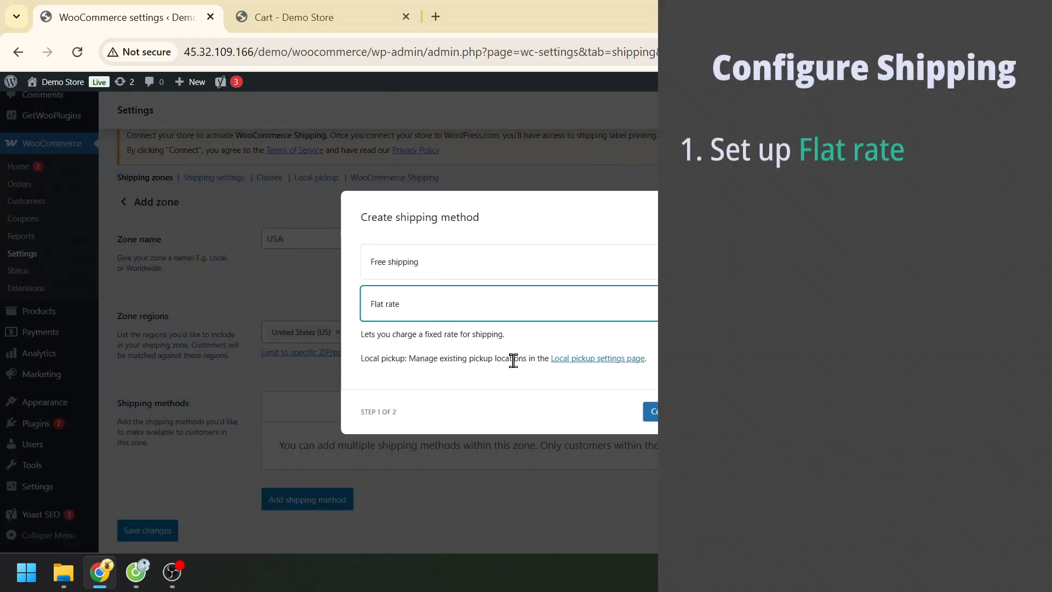
pyautogui.click(651, 412)
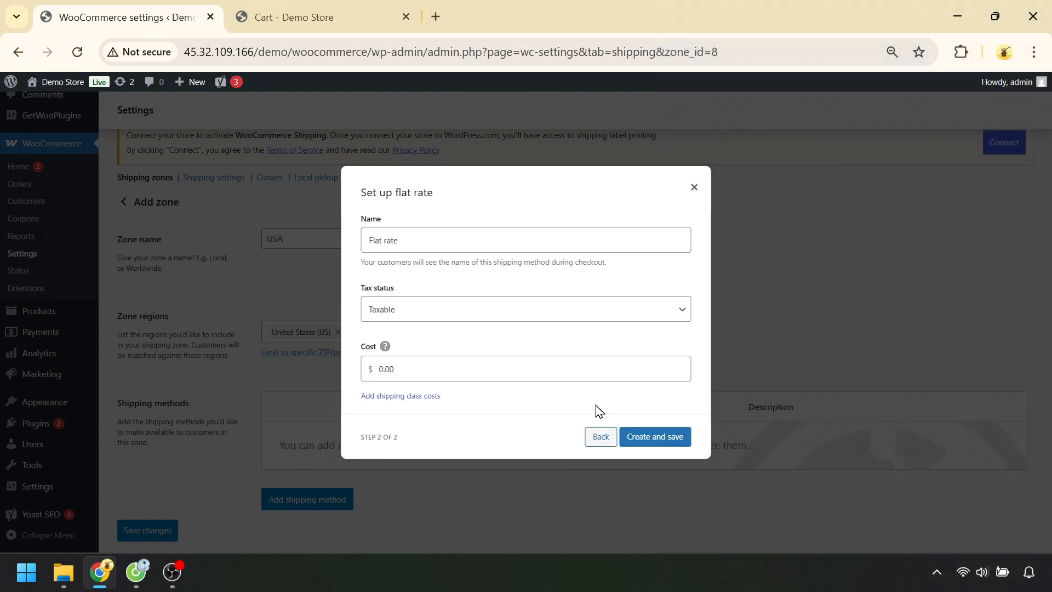
pyautogui.click(386, 370)
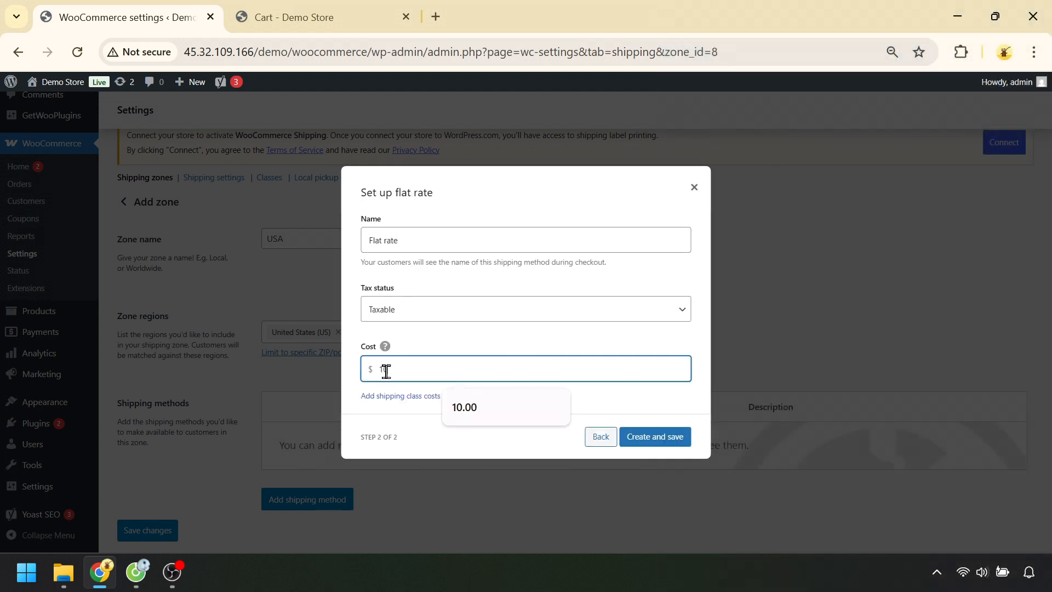
pyautogui.click(465, 405)
pyautogui.click(639, 437)
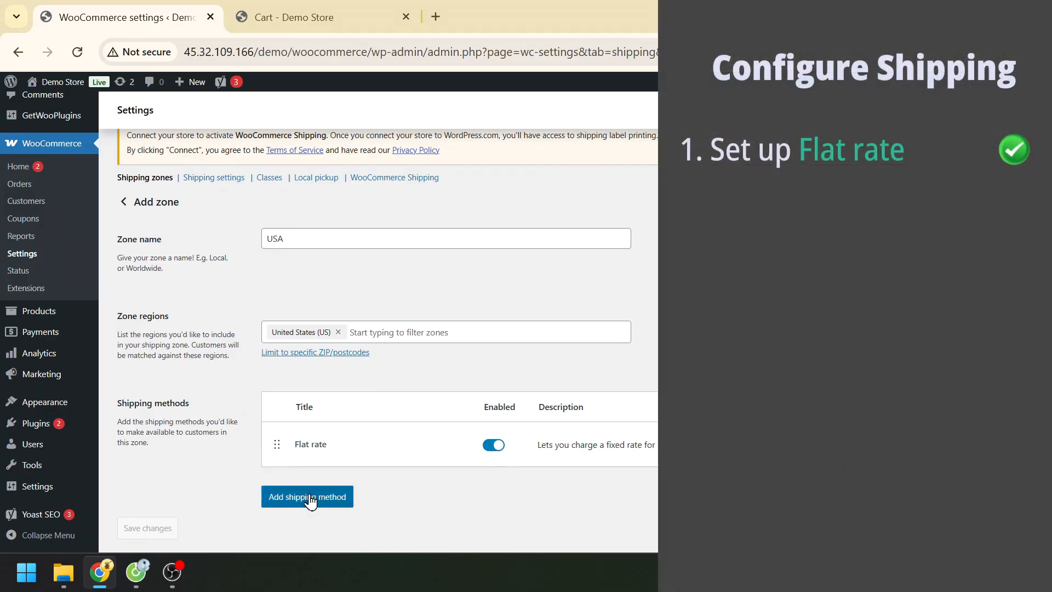
# Add a Free shipping method to the USA zone that requires a minimum order amount of 50.00 and save it.
pyautogui.click(307, 497)
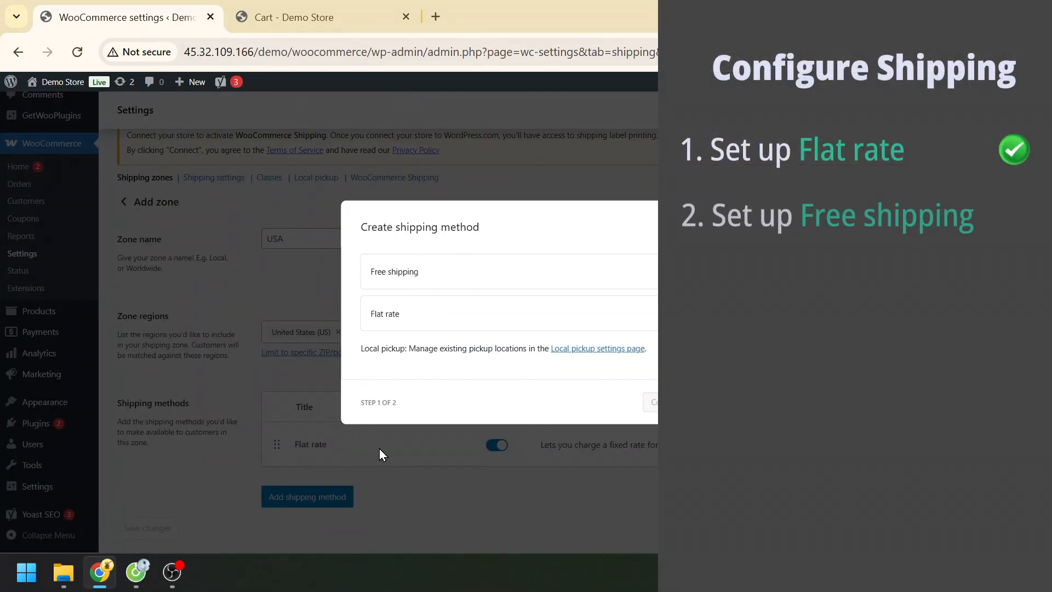
pyautogui.click(493, 280)
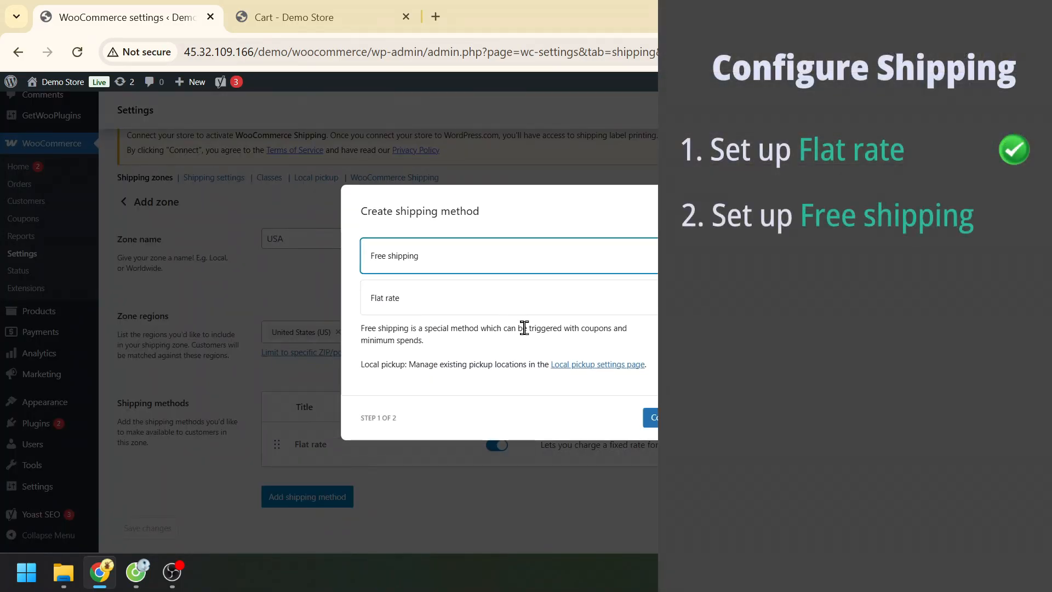
pyautogui.click(653, 419)
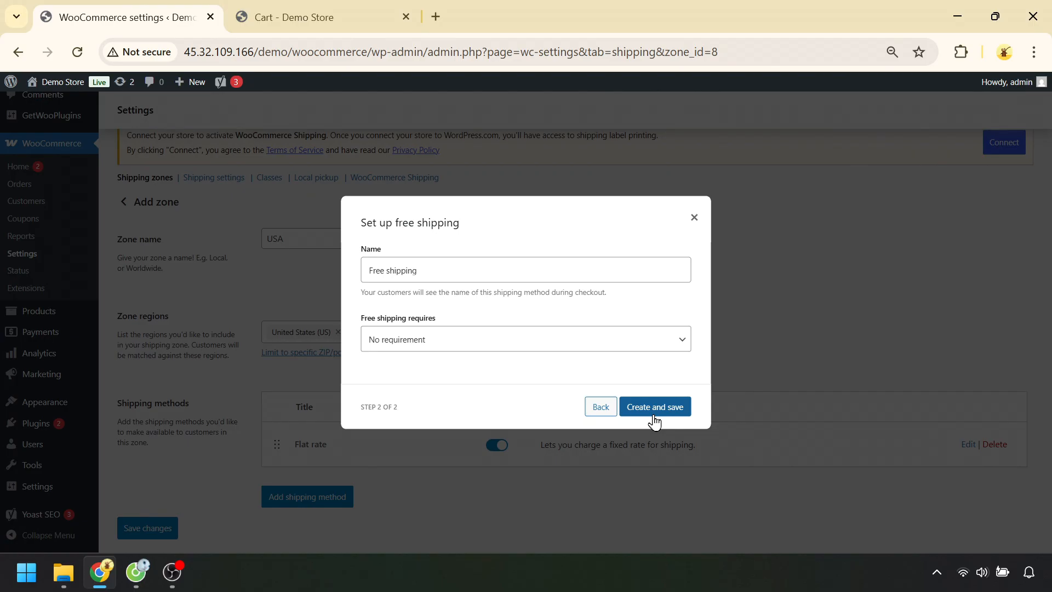
pyautogui.click(437, 348)
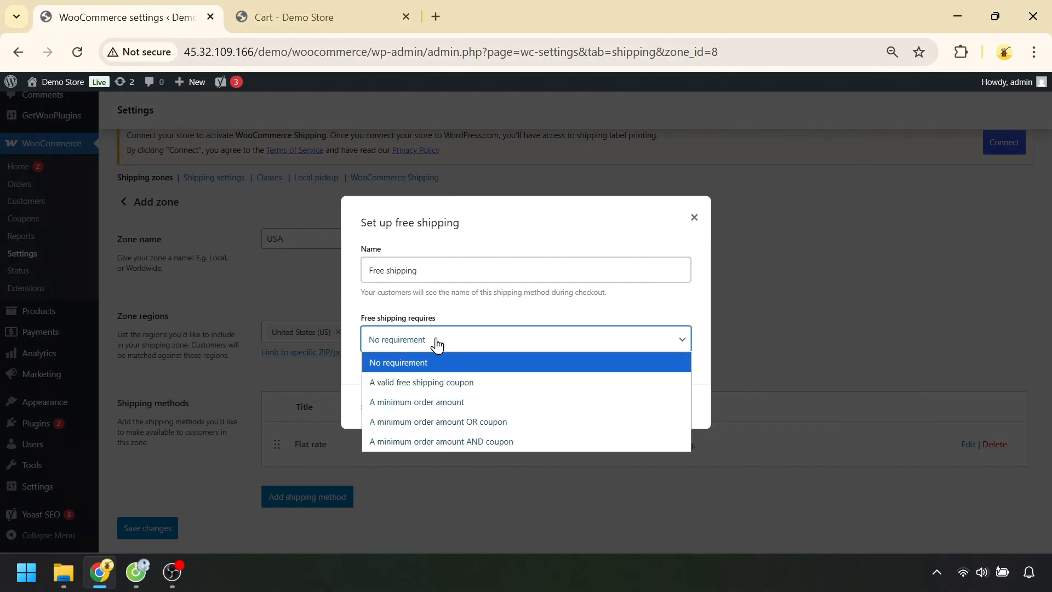
pyautogui.click(442, 403)
pyautogui.doubleClick(383, 348)
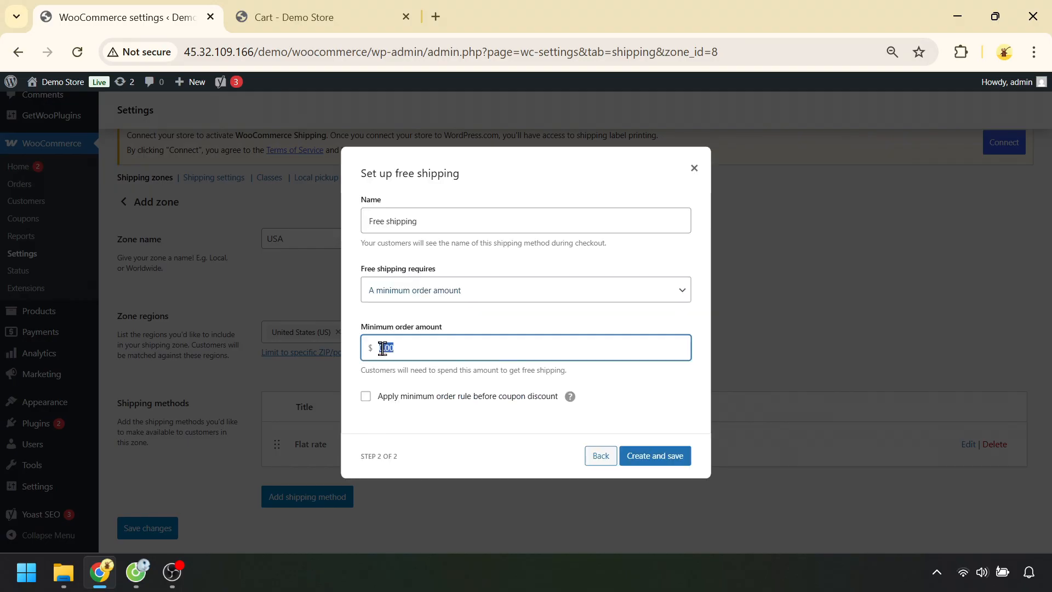
pyautogui.write('50')
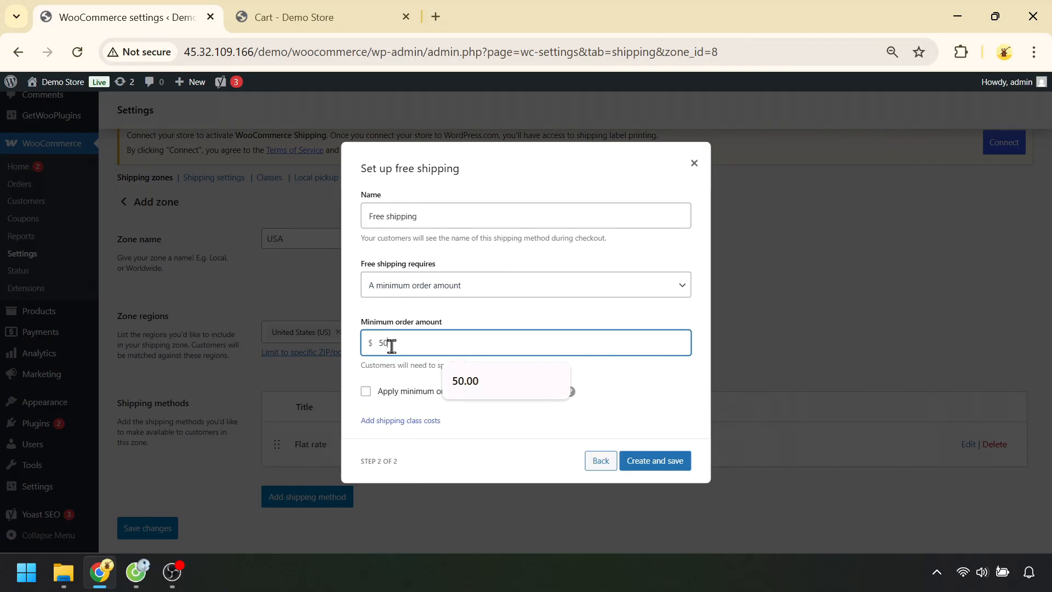
pyautogui.click(468, 382)
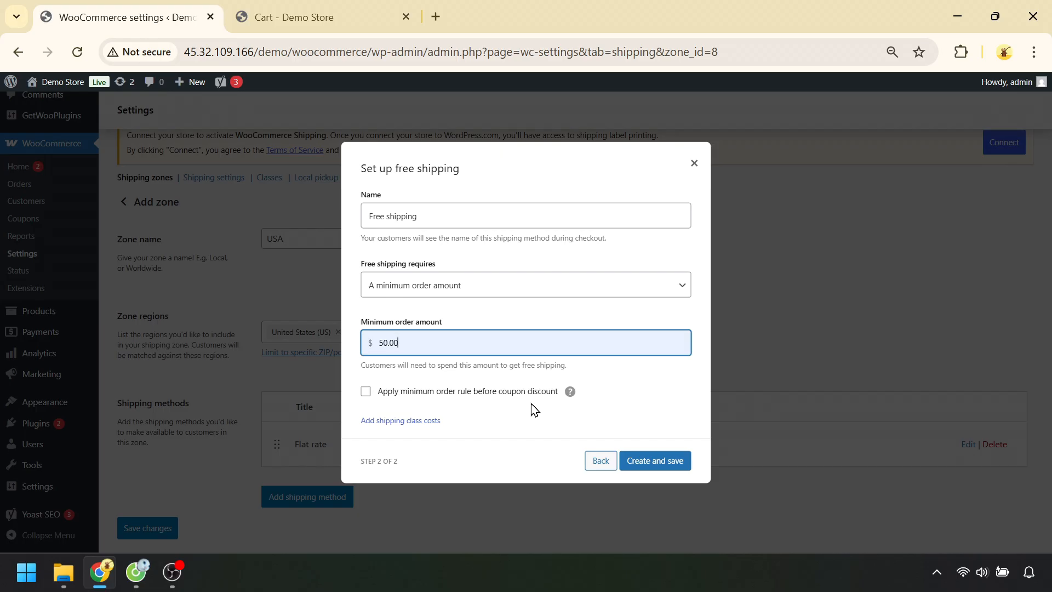
pyautogui.click(639, 461)
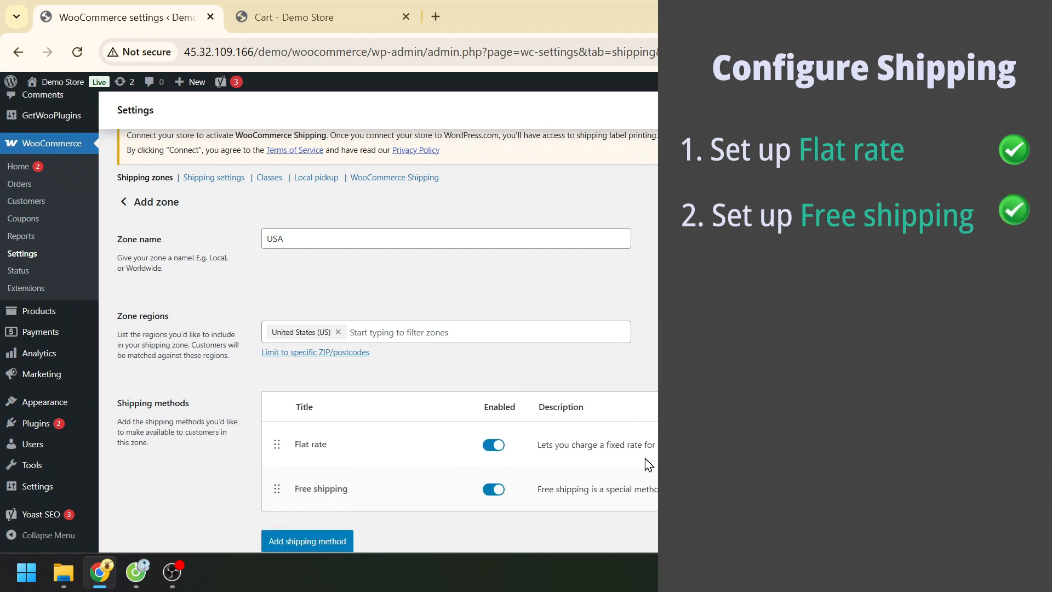
# Review the USA zone's shipping methods and return to the list of shipping zones.
pyautogui.scroll(-2, 648, 464)
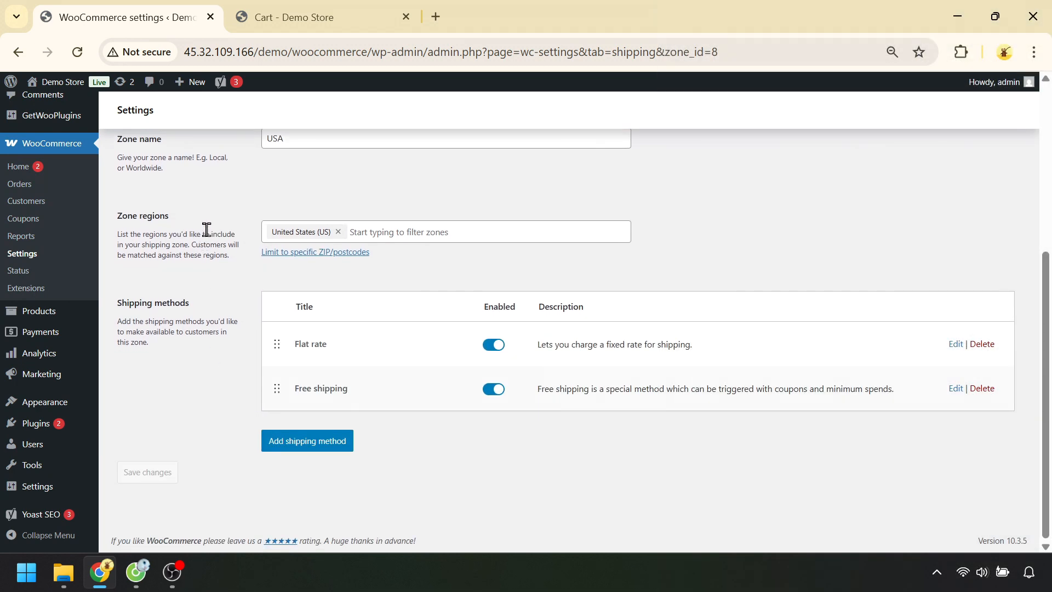
pyautogui.scroll(2, 143, 158)
pyautogui.click(126, 185)
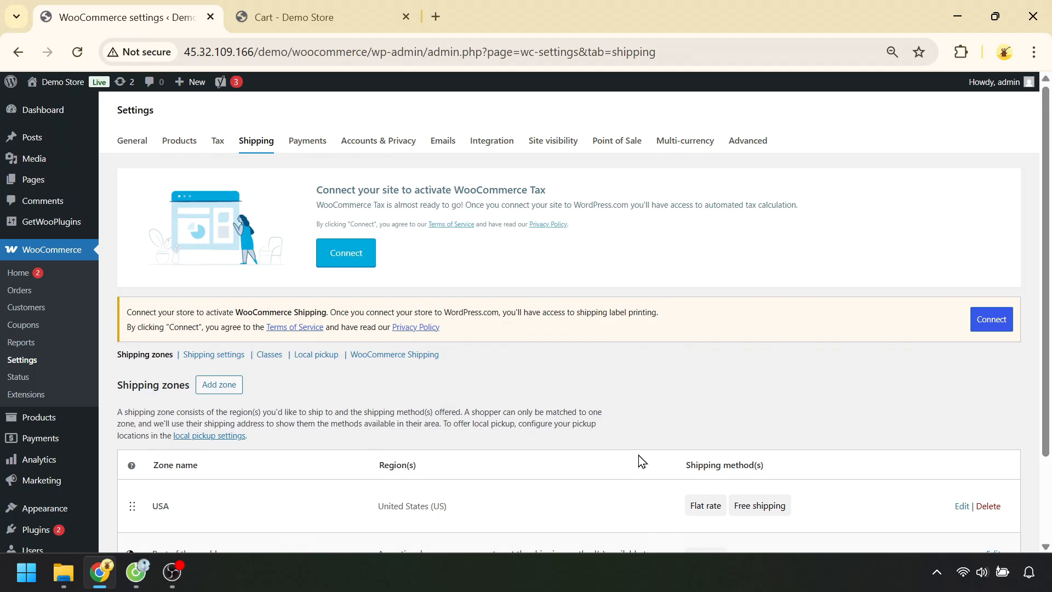
# Reload the store's cart page and raise the quantity of Main product with properties to 3.
pyautogui.click(333, 12)
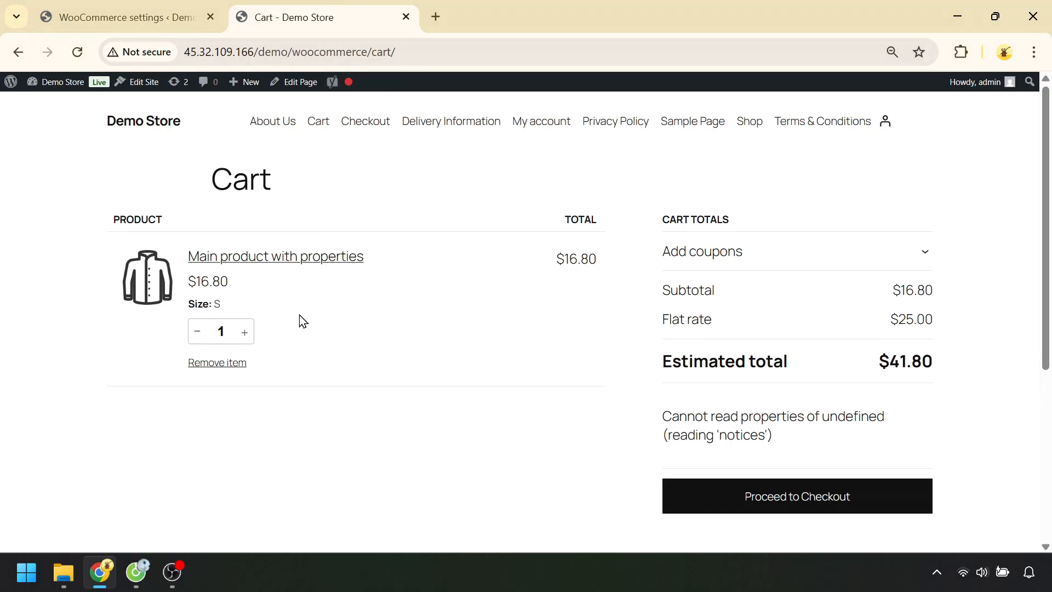
pyautogui.click(80, 60)
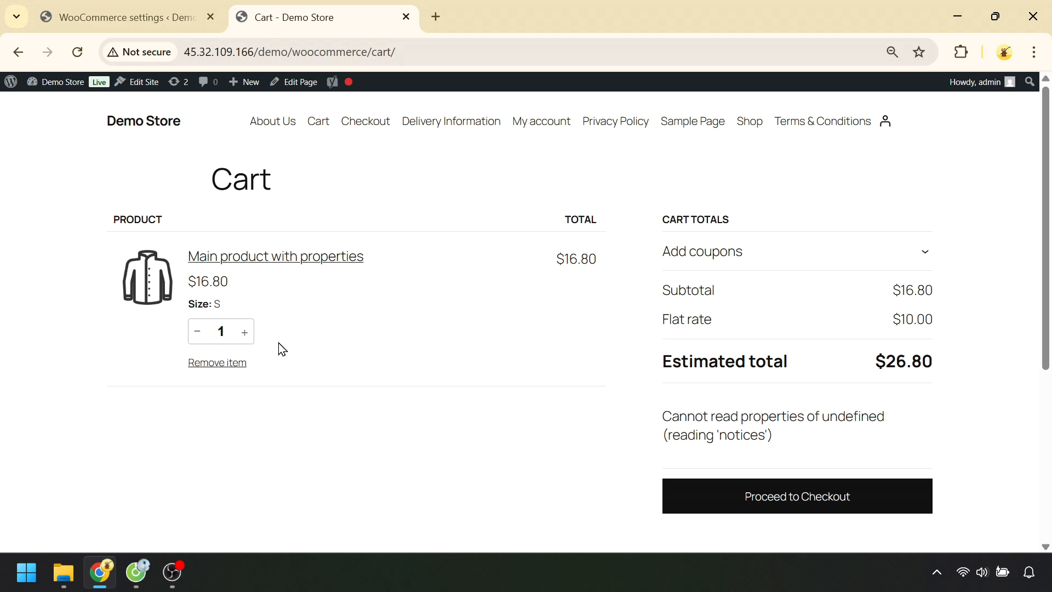
pyautogui.doubleClick(245, 333)
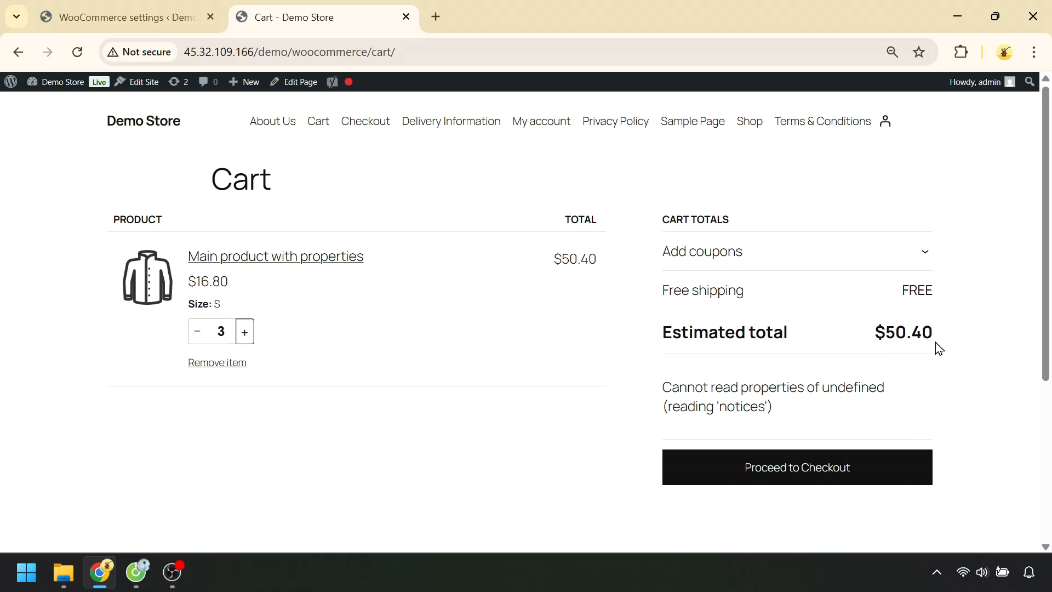
# Open the USA shipping zone, set its Flat rate cost to 5+(2*[qty]) and save it.
pyautogui.click(123, 17)
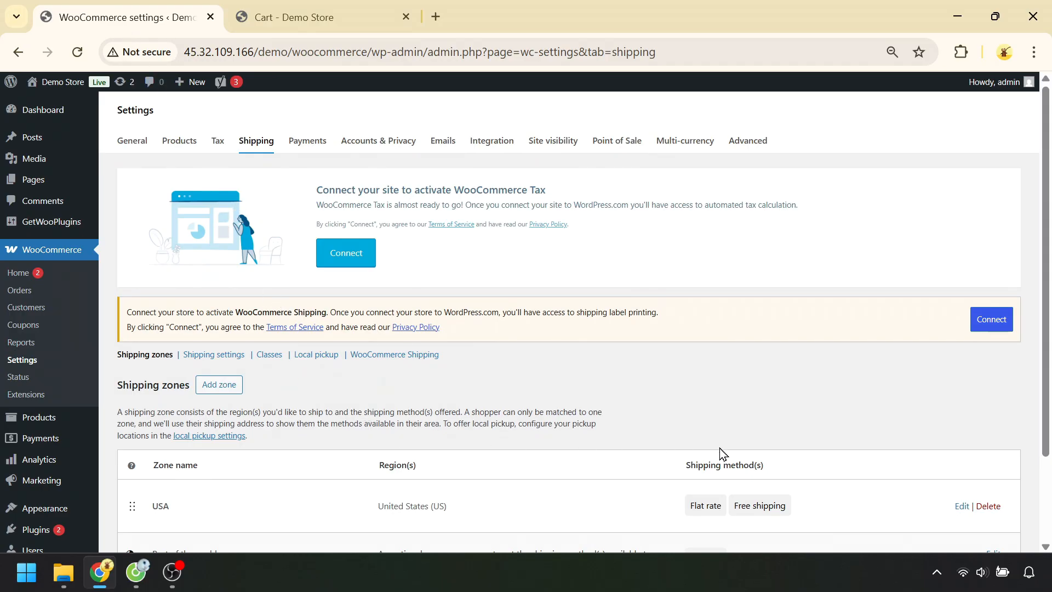
pyautogui.click(962, 506)
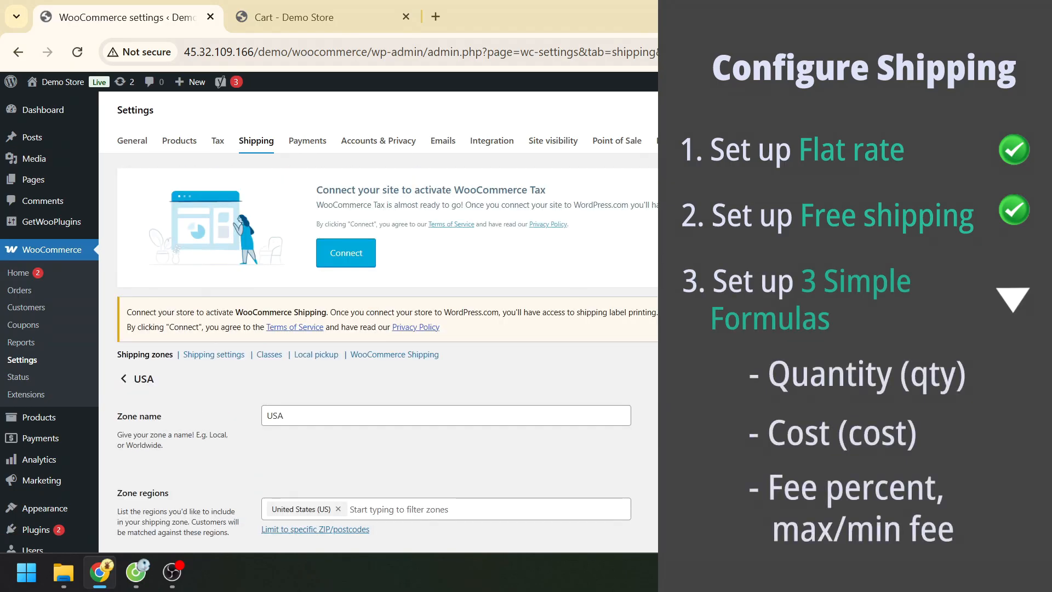
pyautogui.scroll(-5, 384, 329)
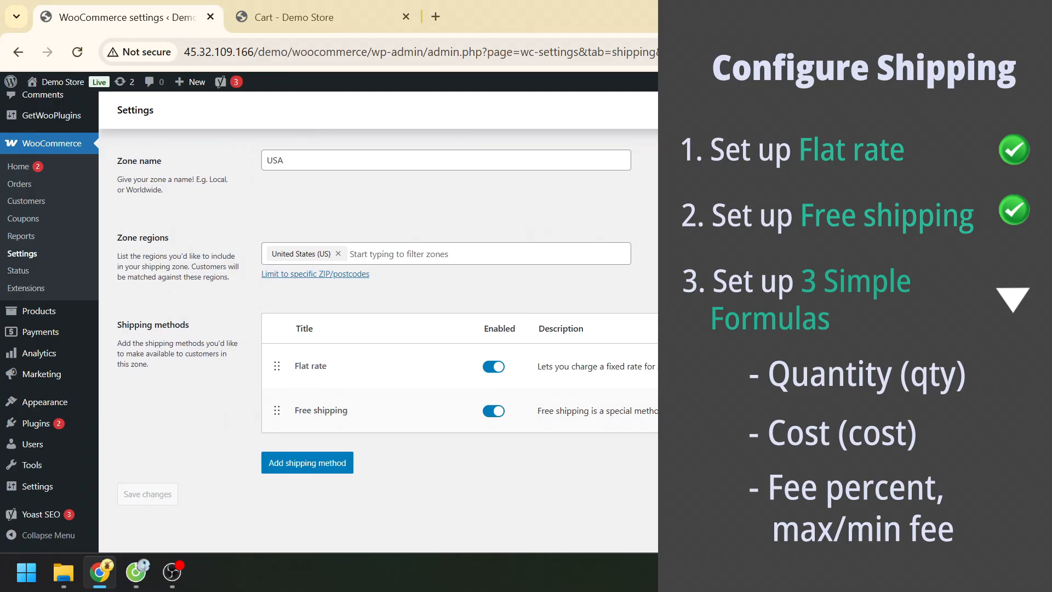
pyautogui.click(968, 366)
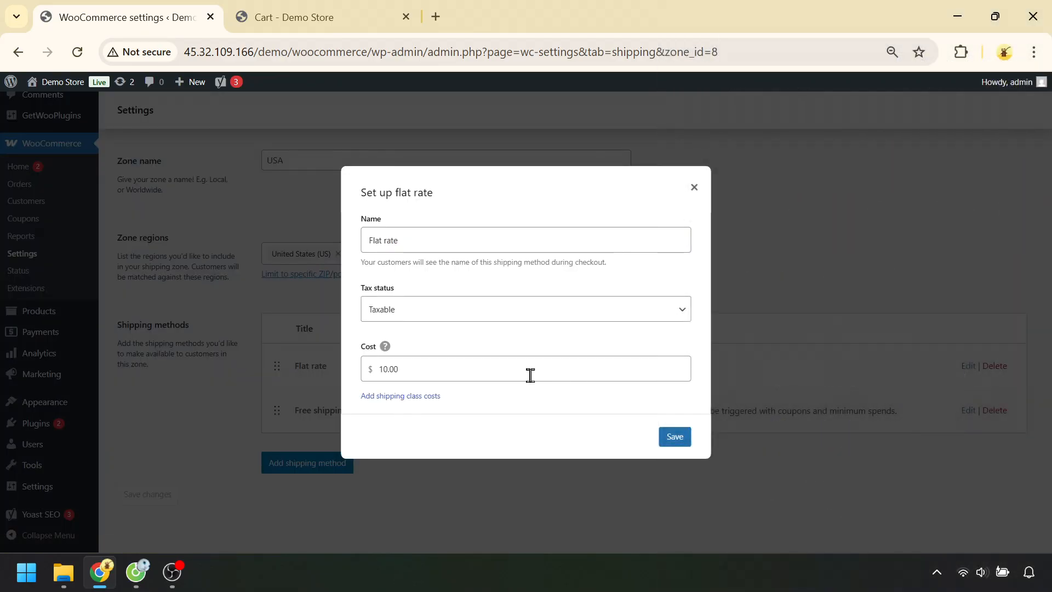
pyautogui.doubleClick(412, 369)
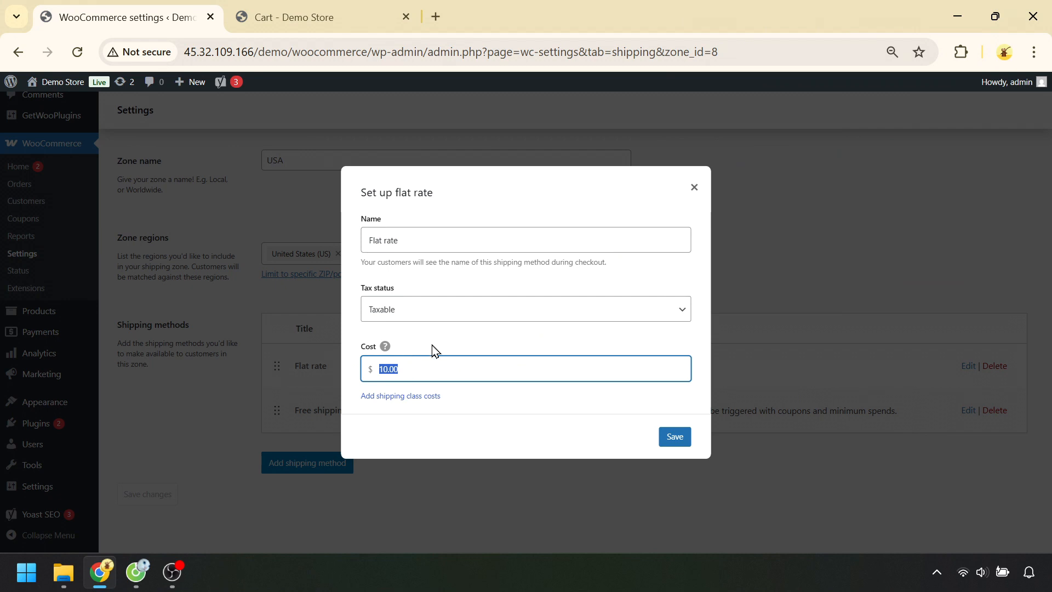
pyautogui.write('5')
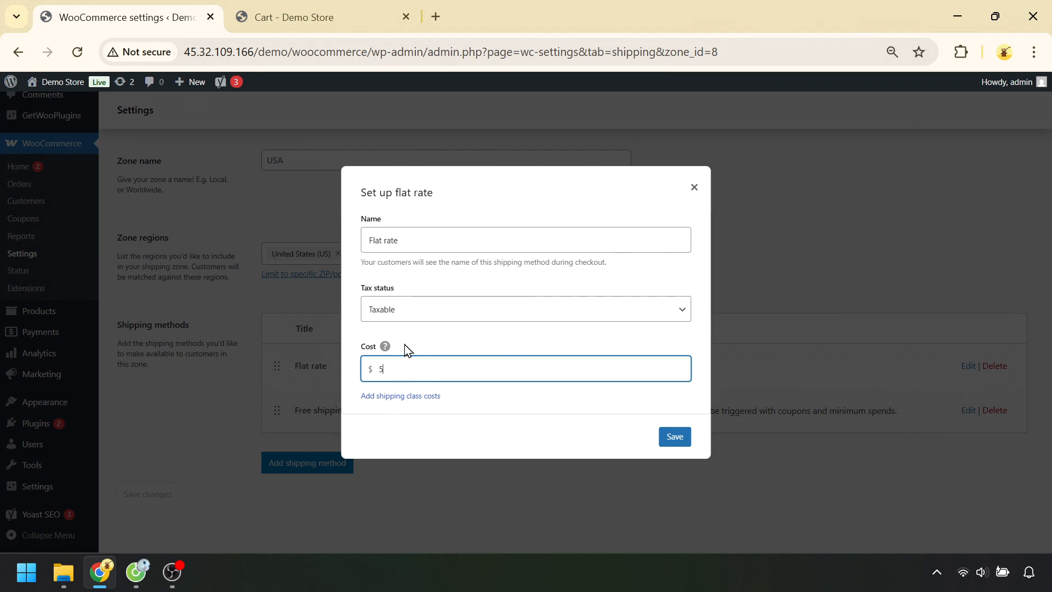
pyautogui.write('+(2*[qty')
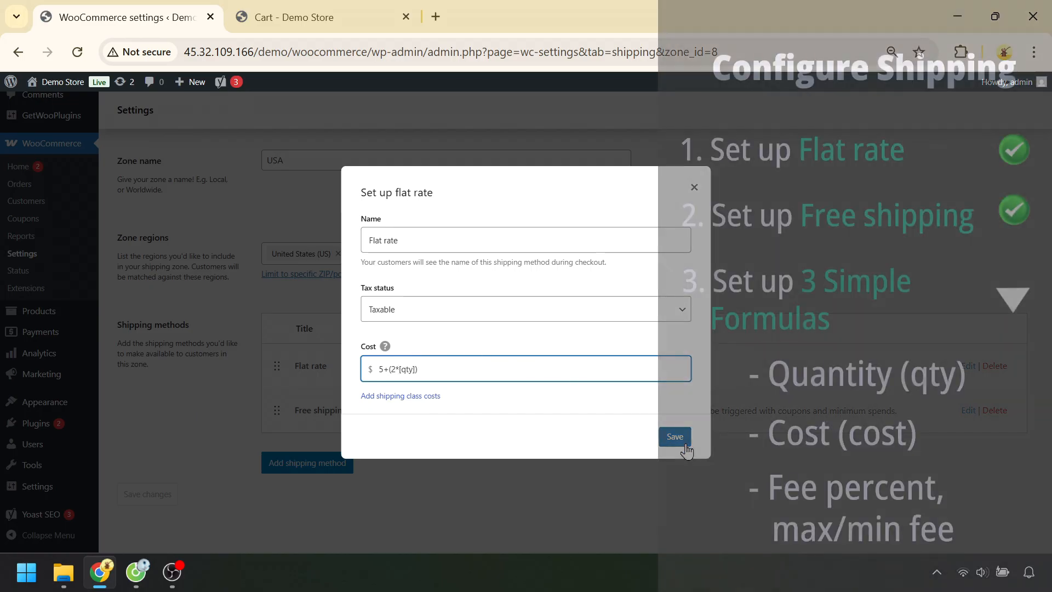
pyautogui.click(675, 437)
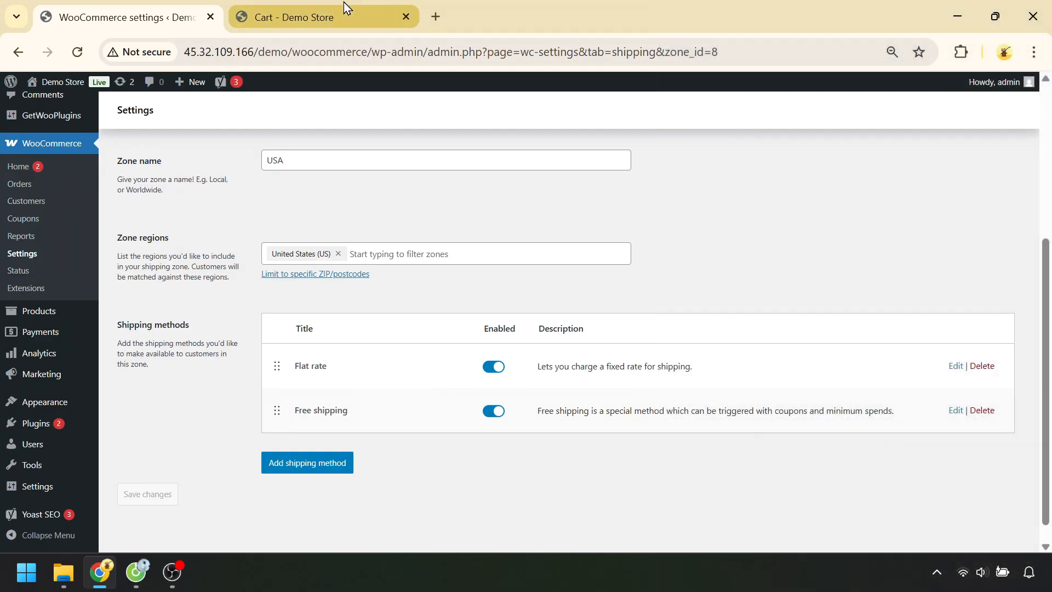
# In the store's cart, reduce the quantity of Main product with properties to 1 and raise it to 2 to check the shipping cost.
pyautogui.click(347, 14)
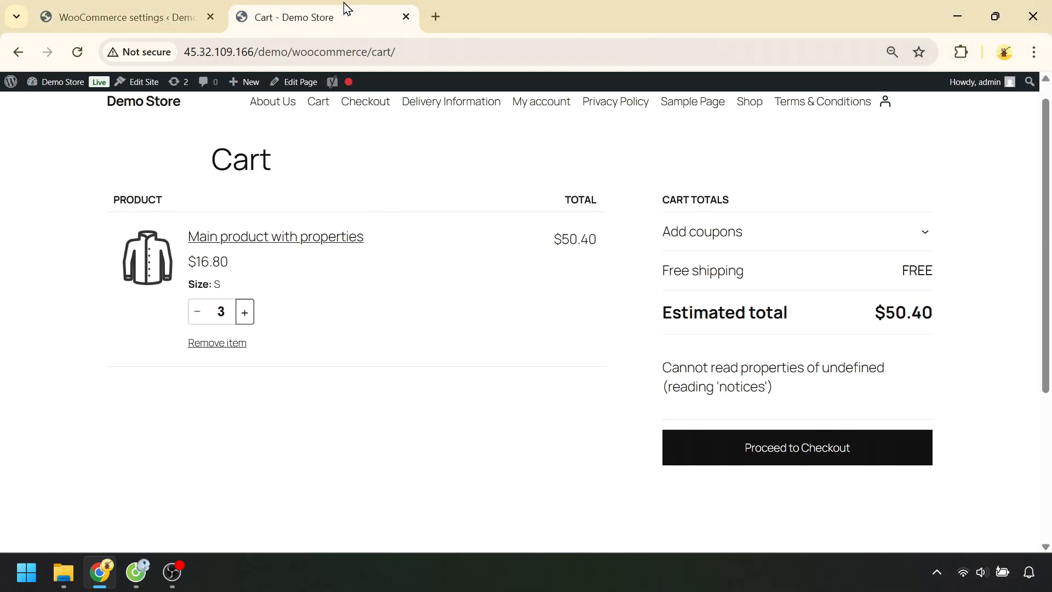
pyautogui.click(195, 313)
pyautogui.click(195, 312)
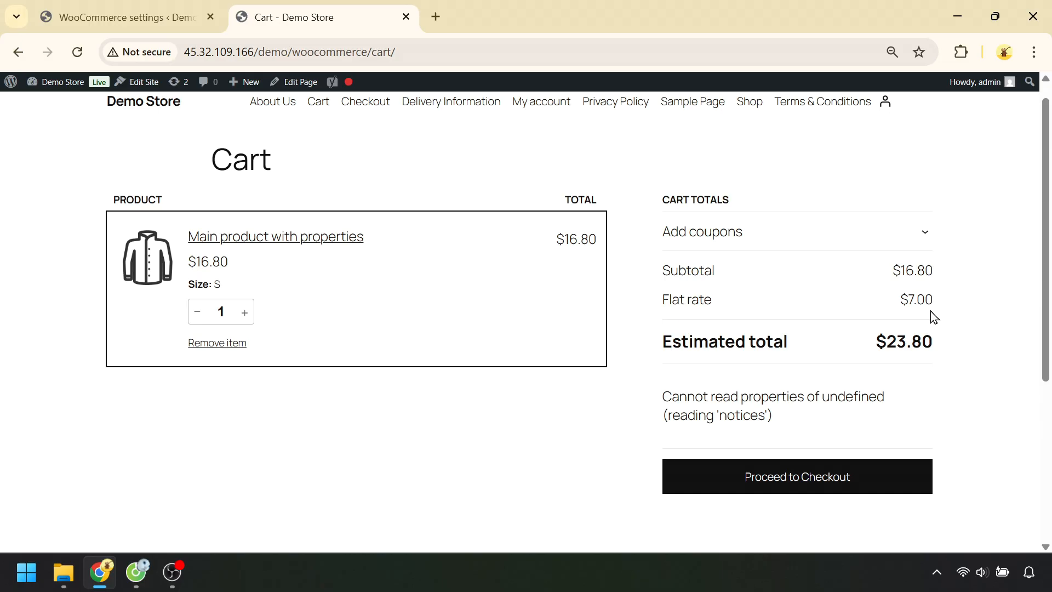
pyautogui.click(246, 322)
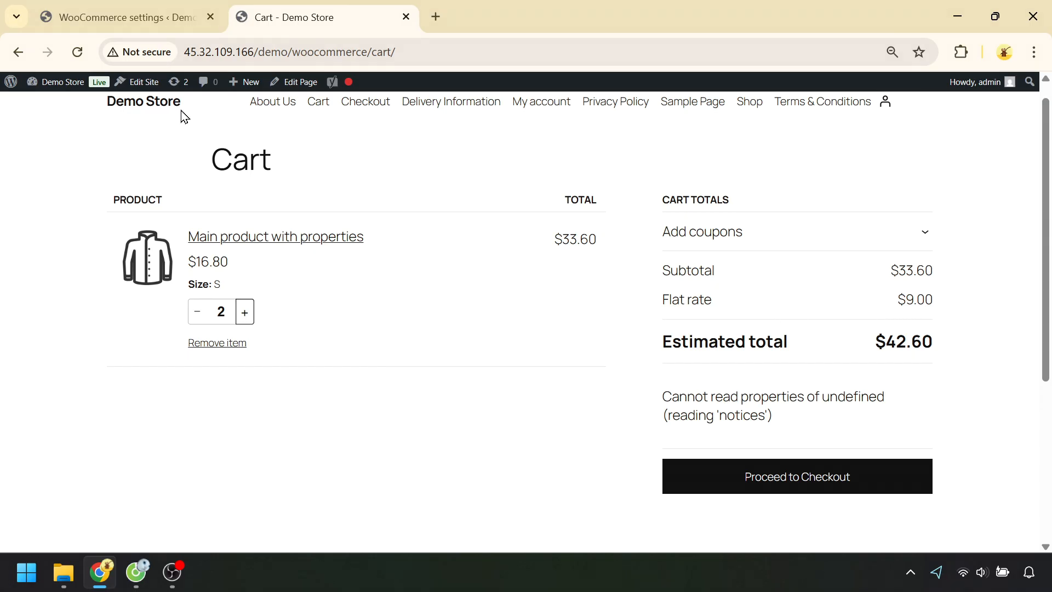
# Change the USA zone's Flat rate cost formula to 5+(0.5*[cost]) and save it.
pyautogui.click(123, 15)
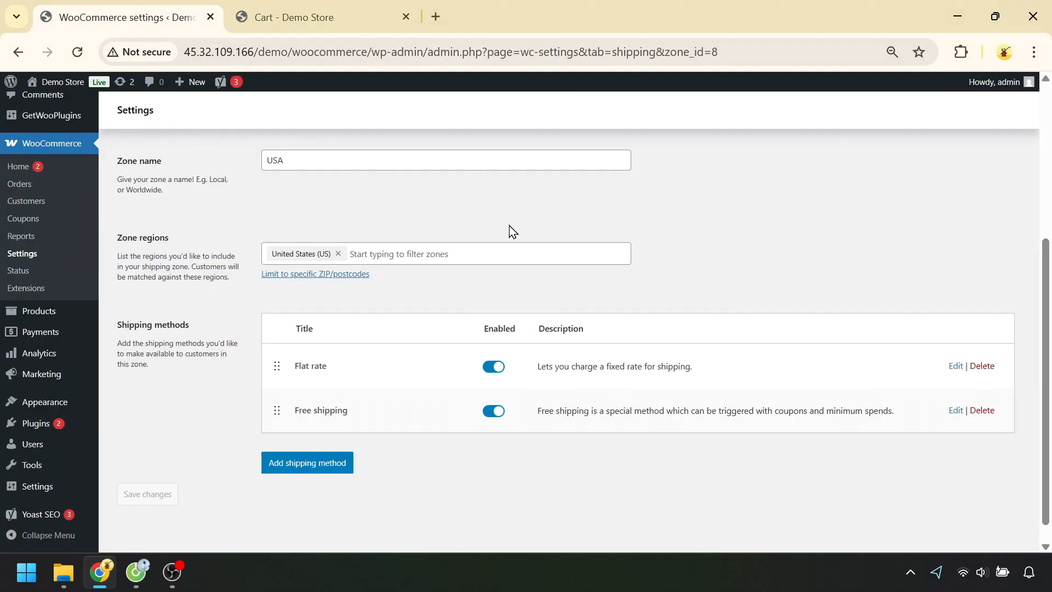
pyautogui.click(956, 366)
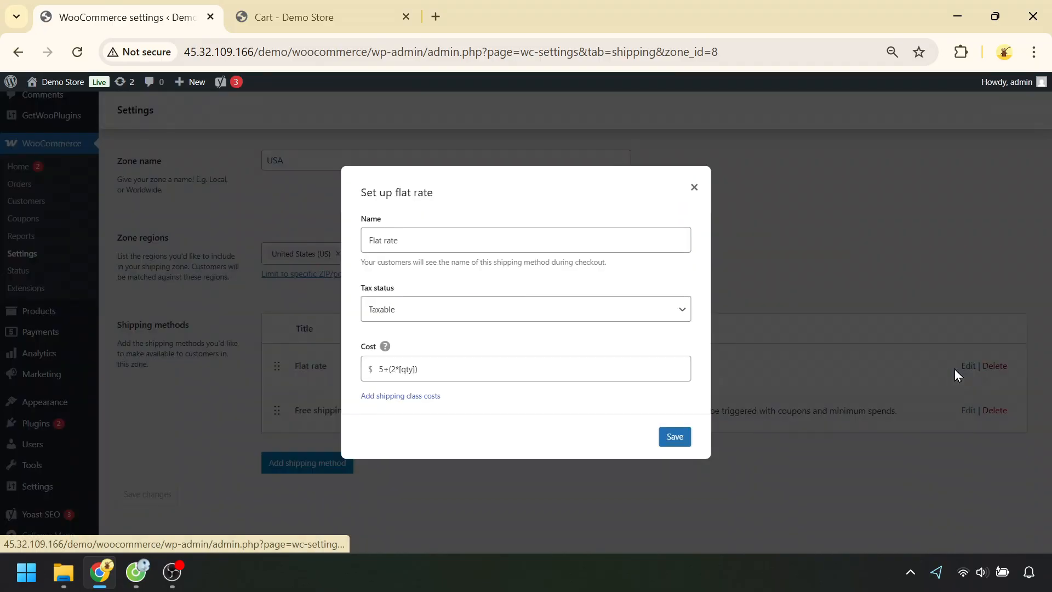
pyautogui.click(422, 370)
pyautogui.press('BackSpace')
pyautogui.press('BackSpace')
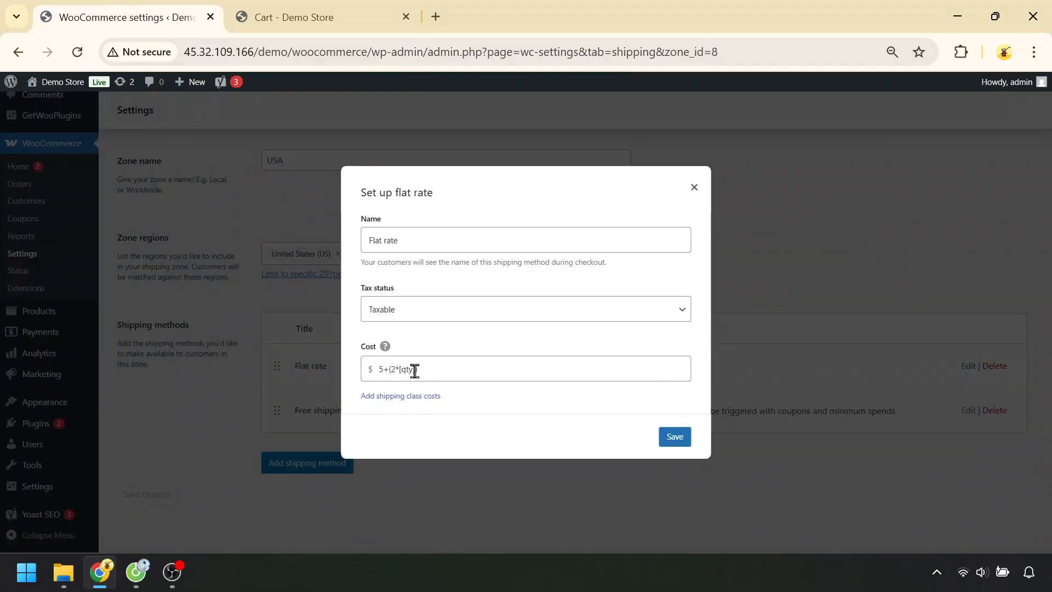
pyautogui.moveTo(378, 369); pyautogui.dragTo(601, 364)
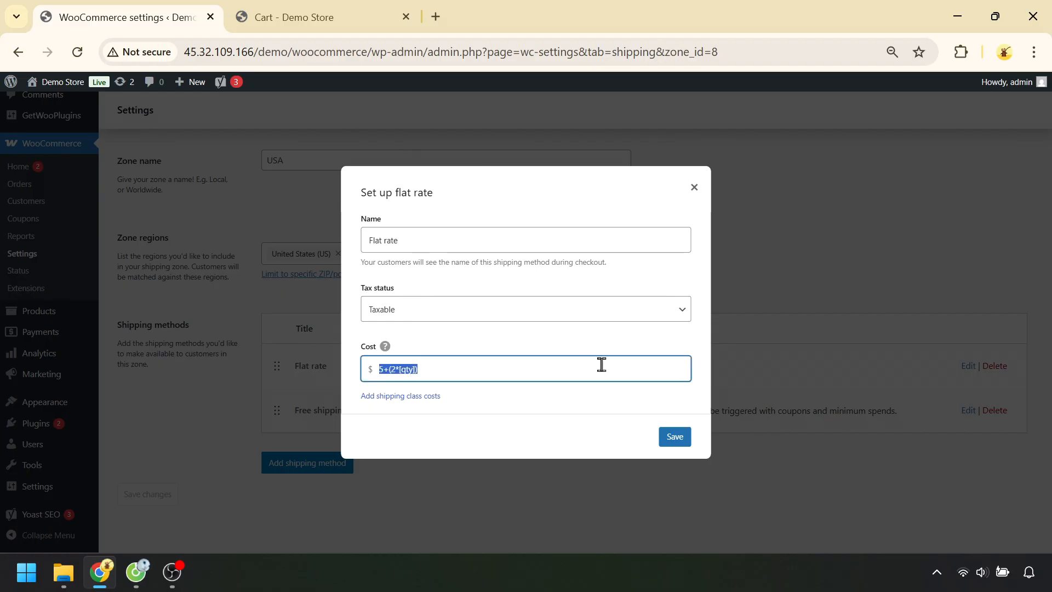
pyautogui.click(430, 370)
pyautogui.click(415, 369)
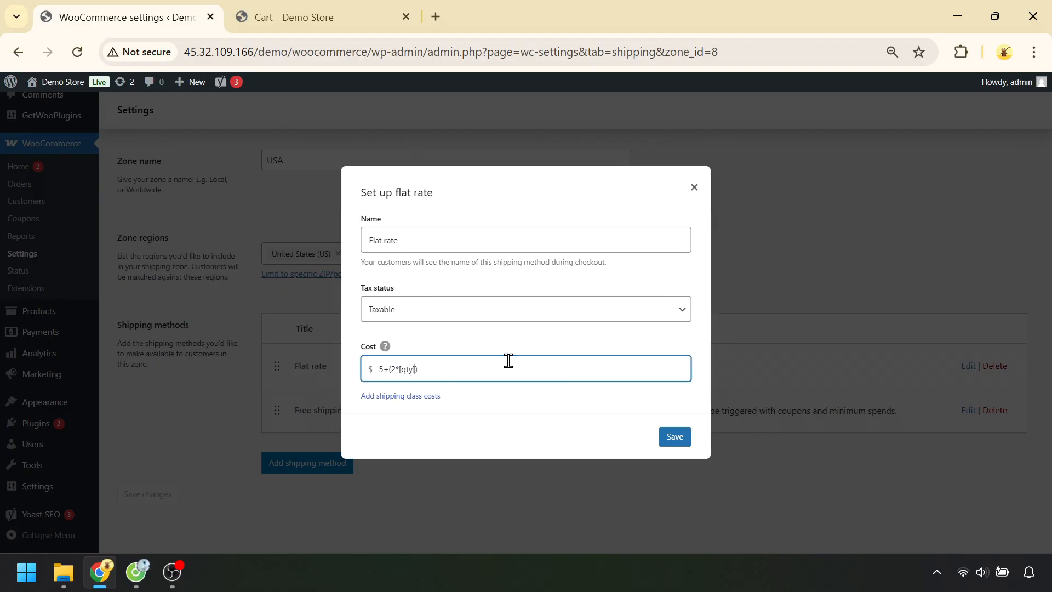
pyautogui.write('ost')
pyautogui.press('BackSpace')
pyautogui.write('0.5')
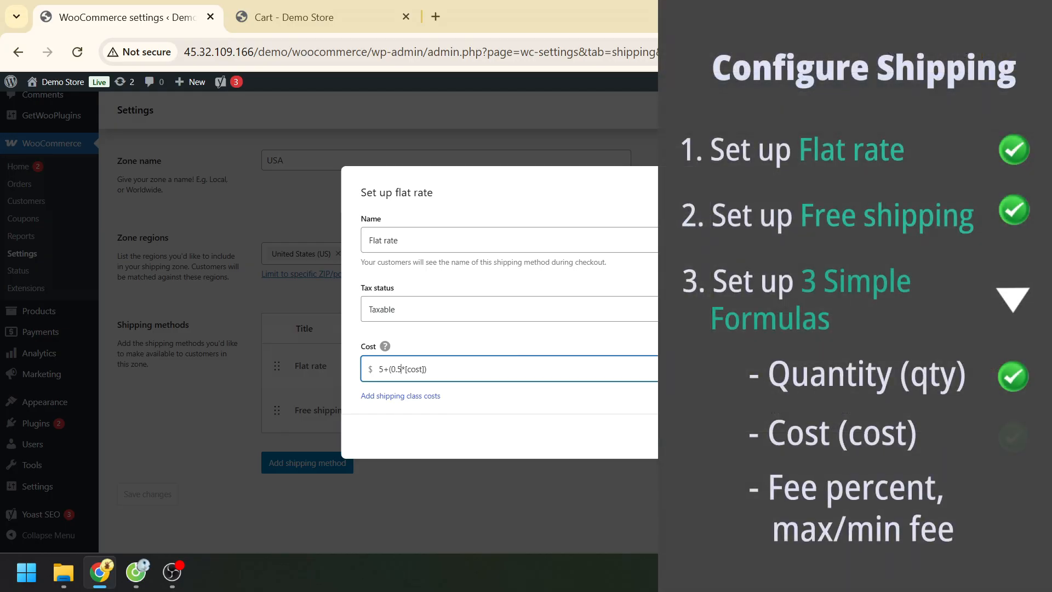
pyautogui.click(673, 436)
# Check shipping in the cart by lowering the quantity of Main product with properties to 1 and raising it to 3.
pyautogui.click(332, 18)
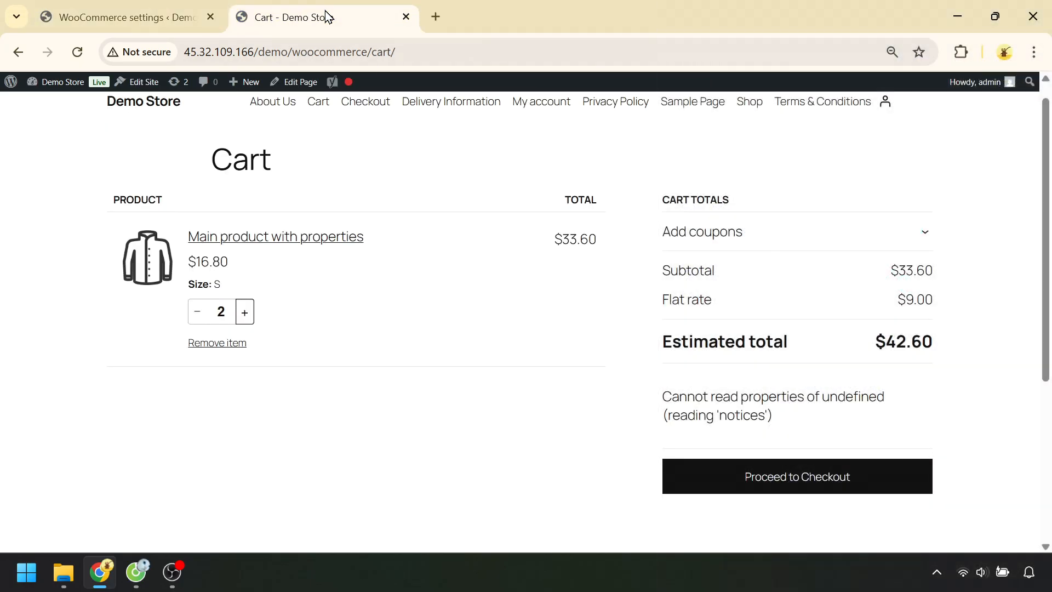
pyautogui.click(197, 312)
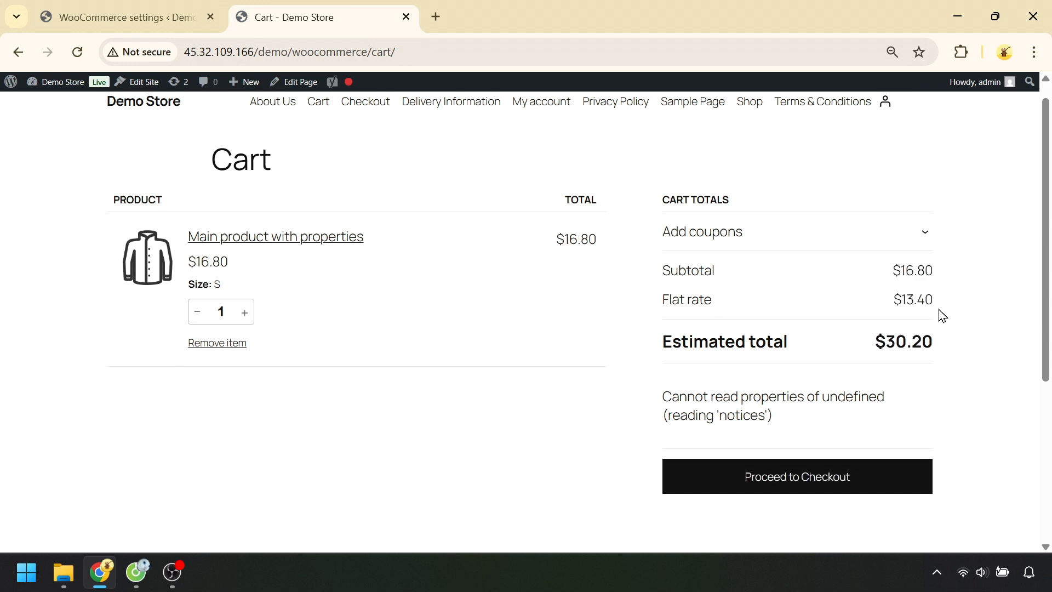
pyautogui.click(245, 312)
pyautogui.click(244, 313)
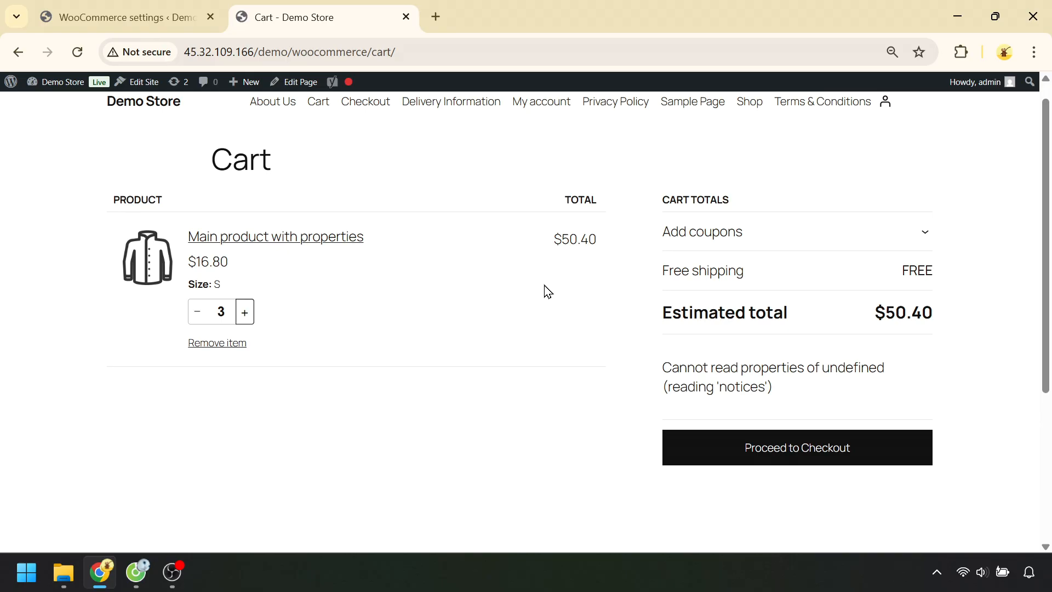
# Replace the USA zone's Flat rate cost with [fee percent = "10" min fee = "10" max fee = "15"] and save it.
pyautogui.click(122, 17)
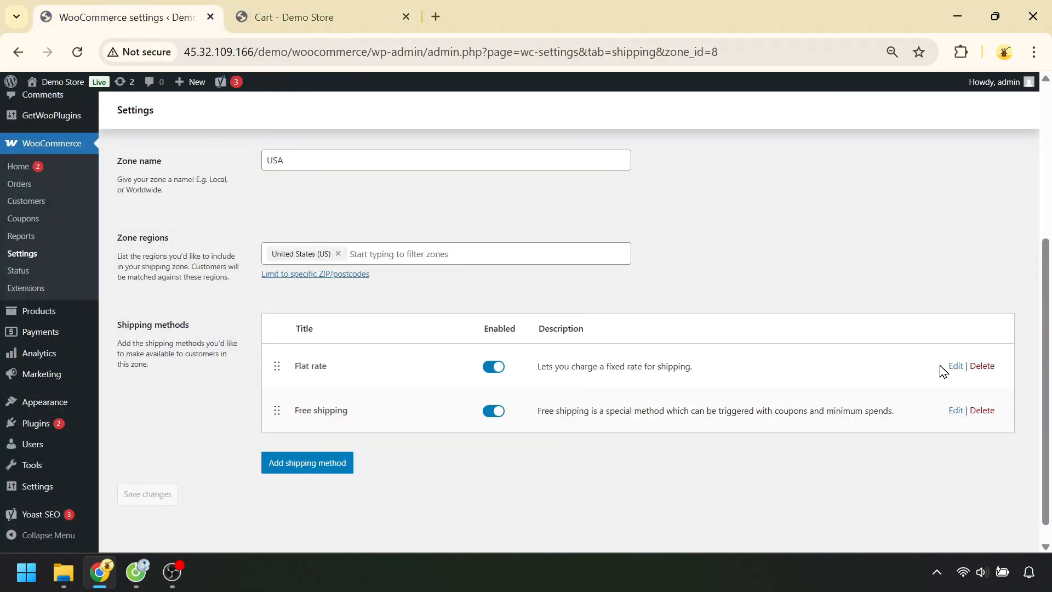
pyautogui.click(953, 367)
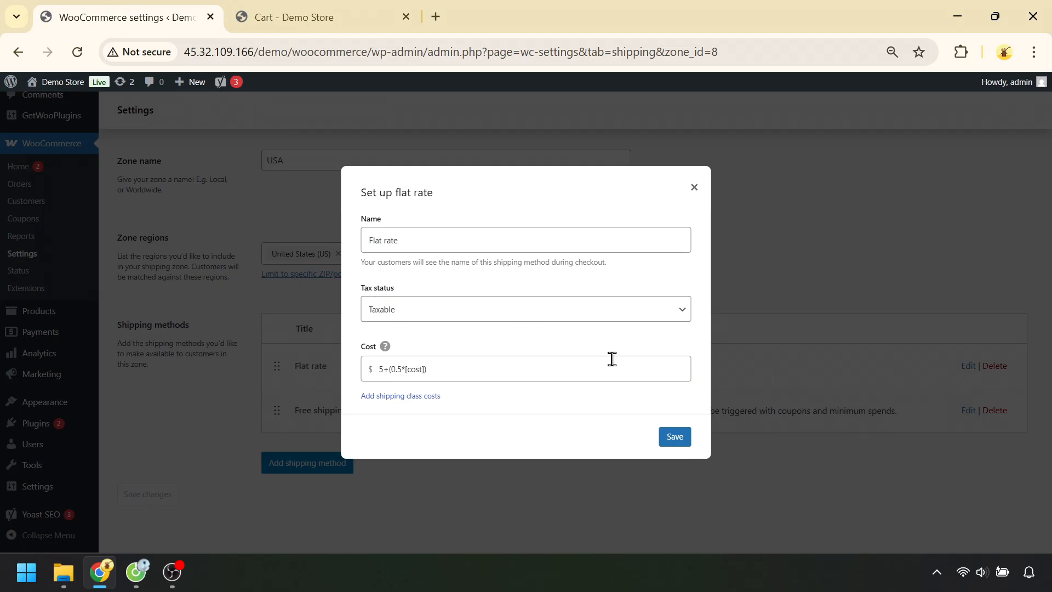
pyautogui.moveTo(454, 369); pyautogui.dragTo(378, 369)
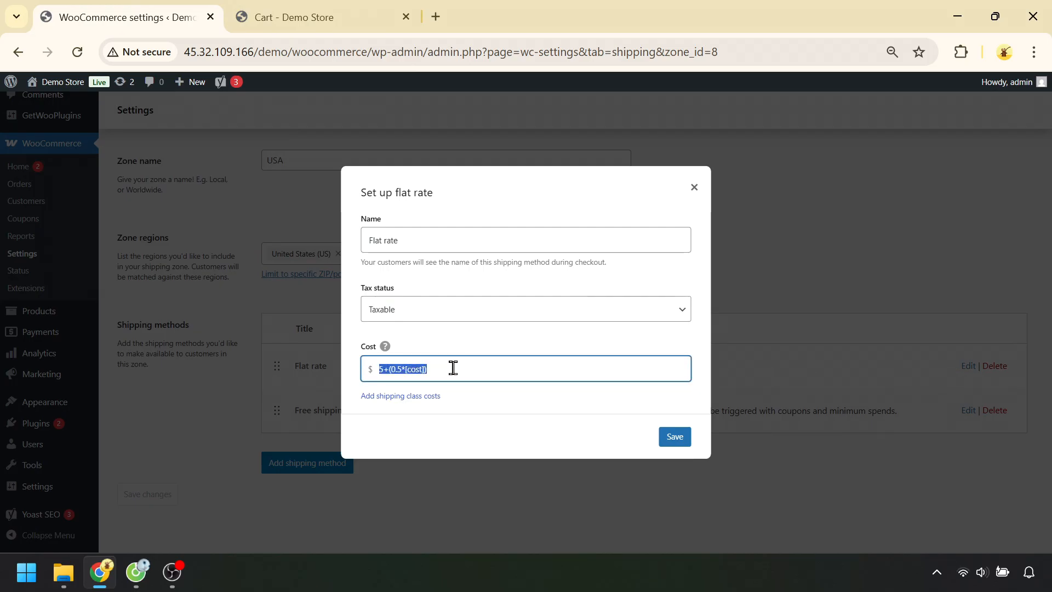
pyautogui.press('BackSpace')
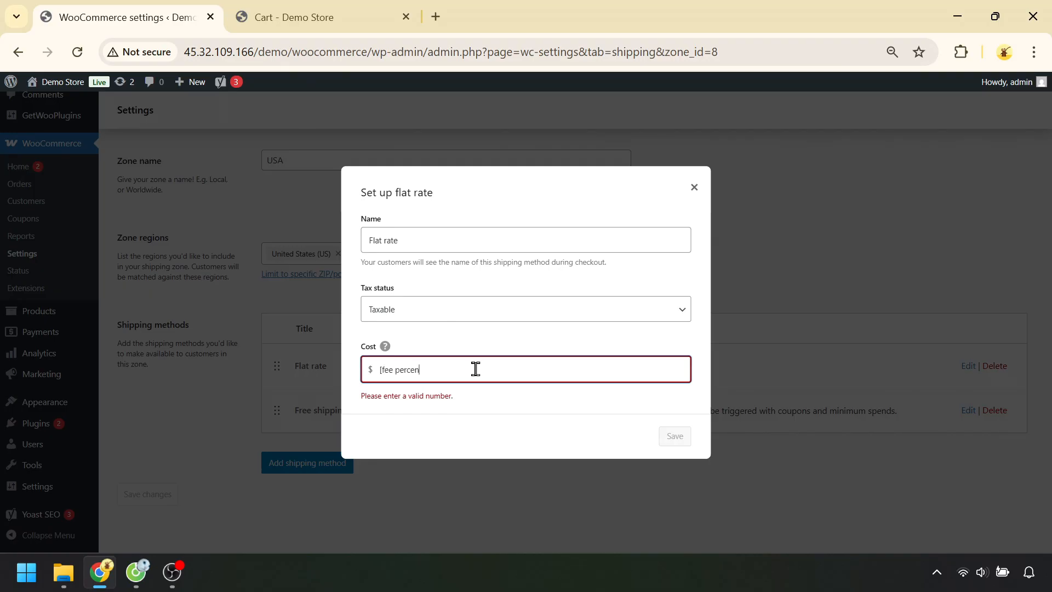
pyautogui.write('[fee percent = "10')
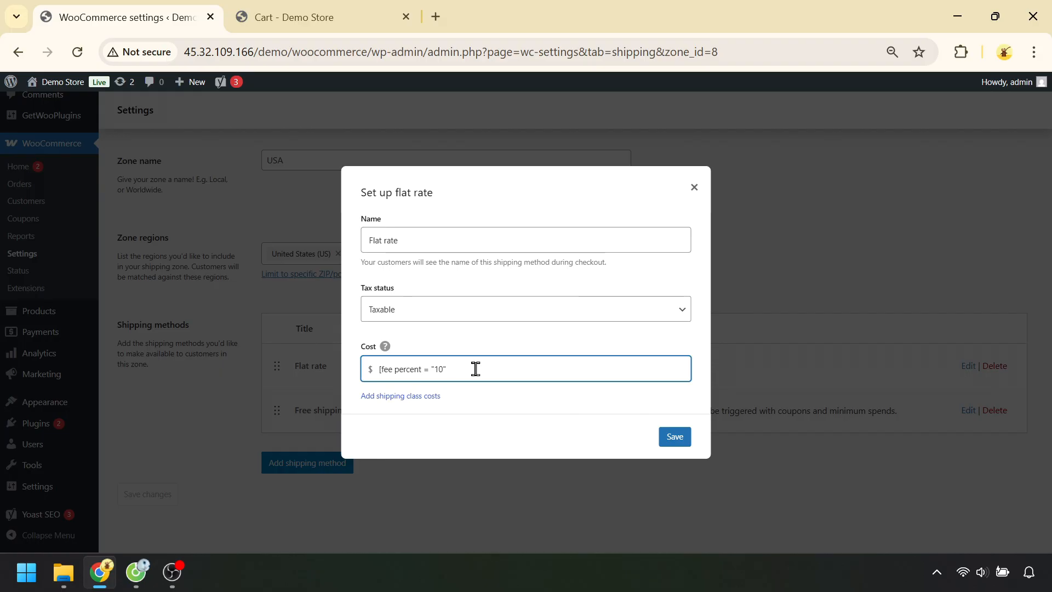
pyautogui.write('" min fee = "10" max fee = "15"]')
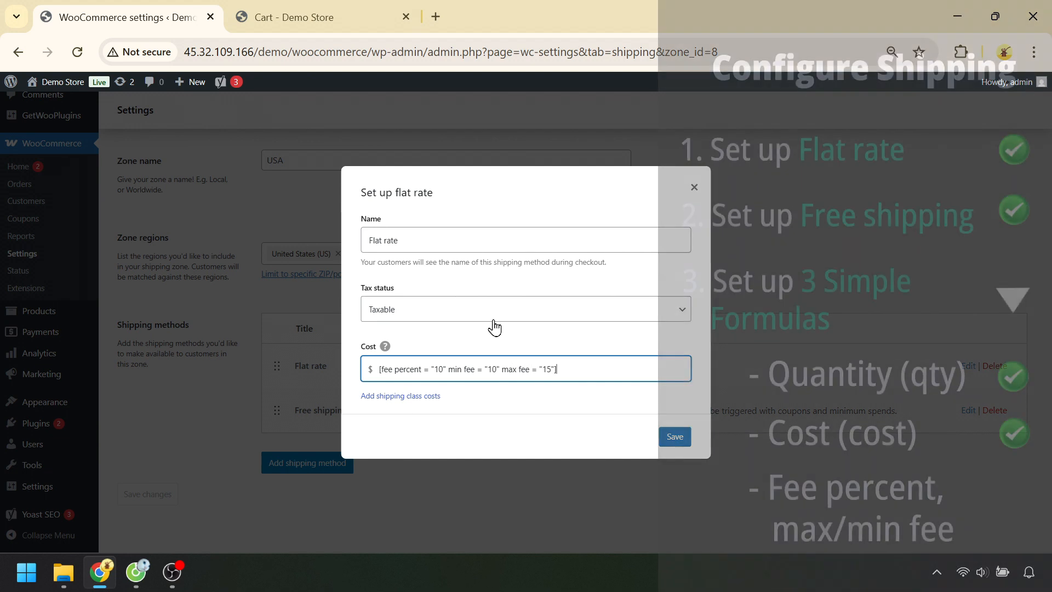
pyautogui.press('Return')
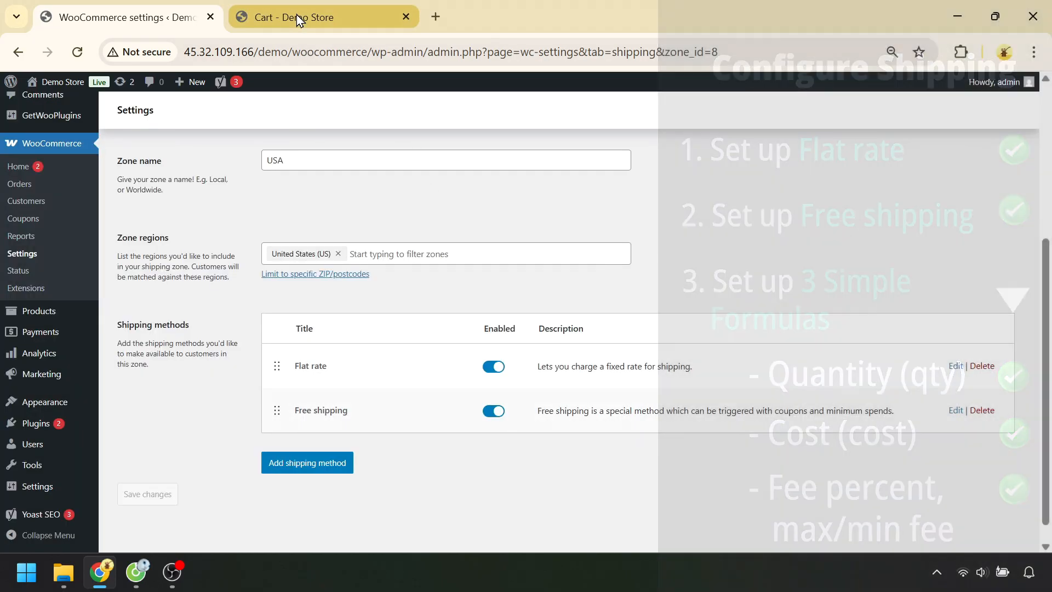
# Test the percentage fee in the cart with product quantities of 1, 2 and 3.
pyautogui.click(300, 18)
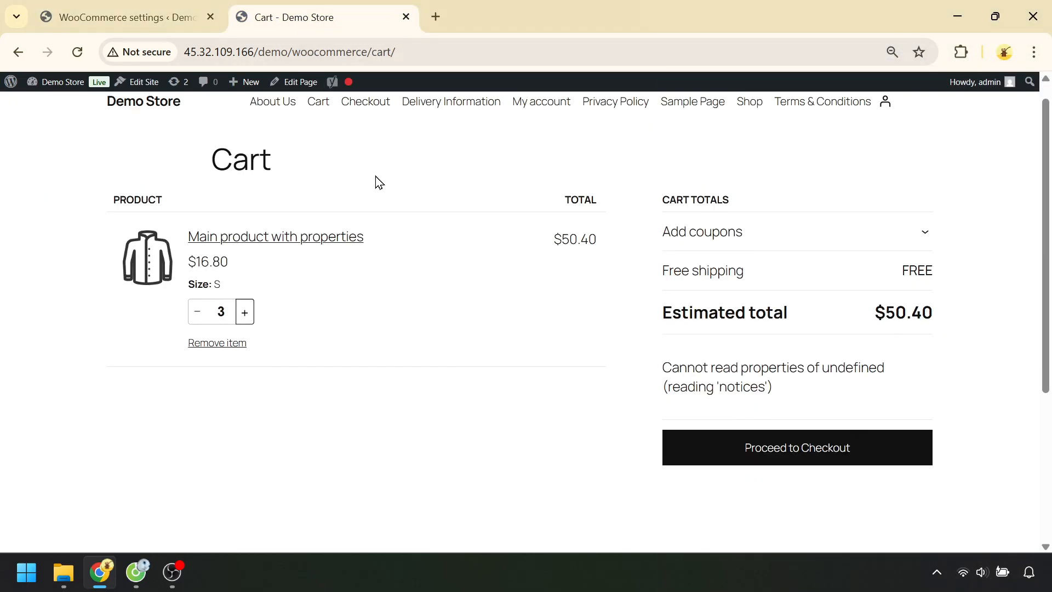
pyautogui.doubleClick(198, 318)
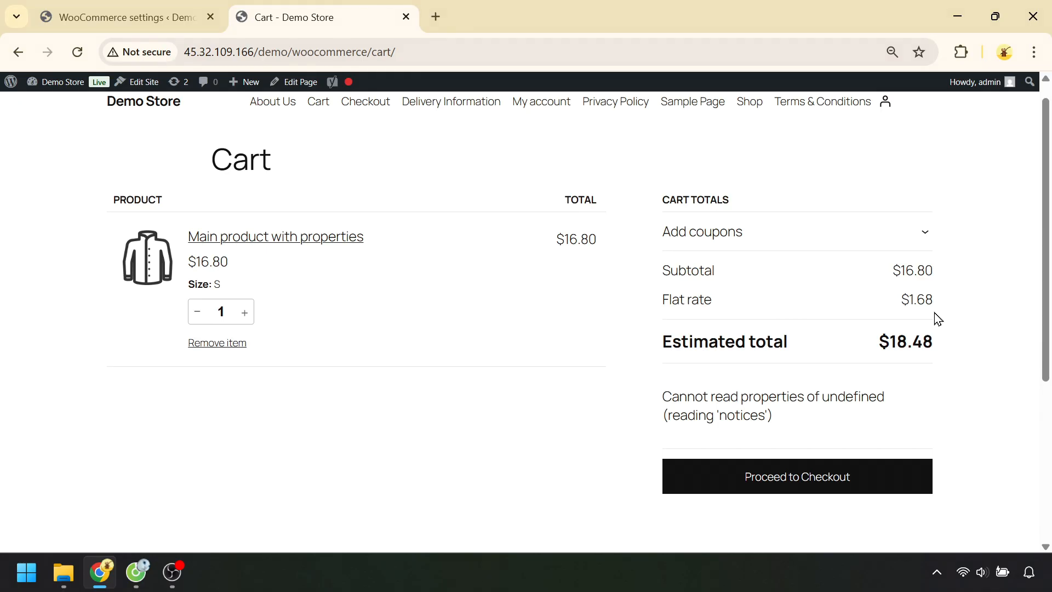
pyautogui.click(245, 312)
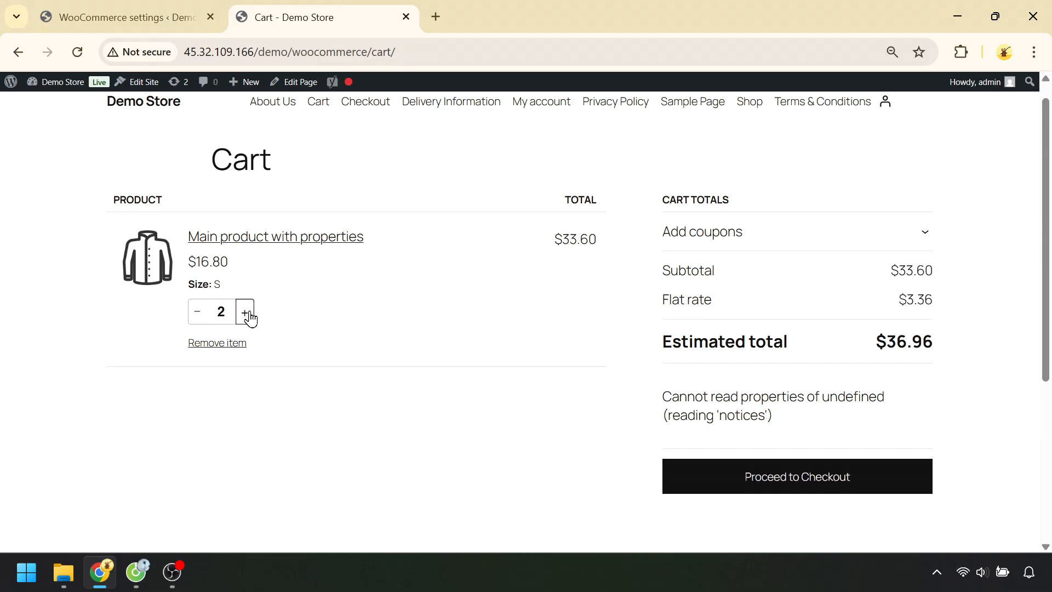
pyautogui.click(245, 311)
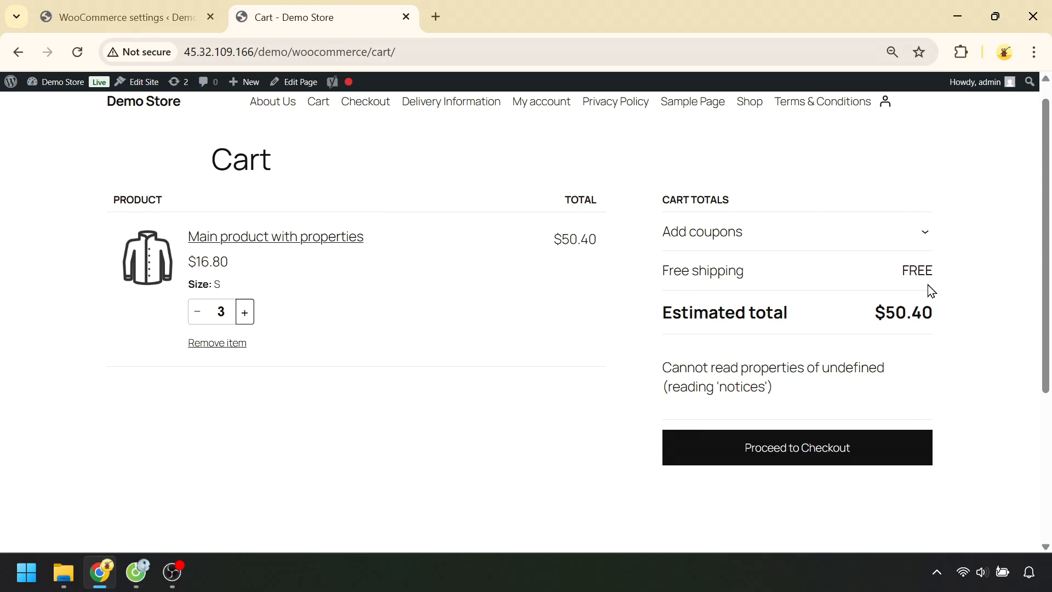
# Disable the Free shipping method in the USA zone and save the changes.
pyautogui.click(118, 24)
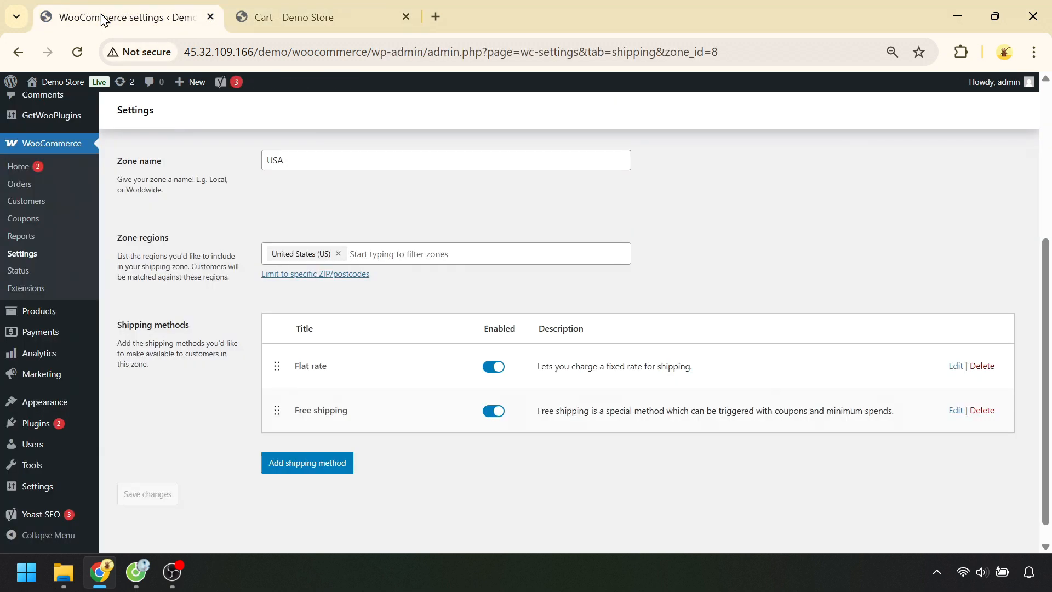
pyautogui.click(494, 411)
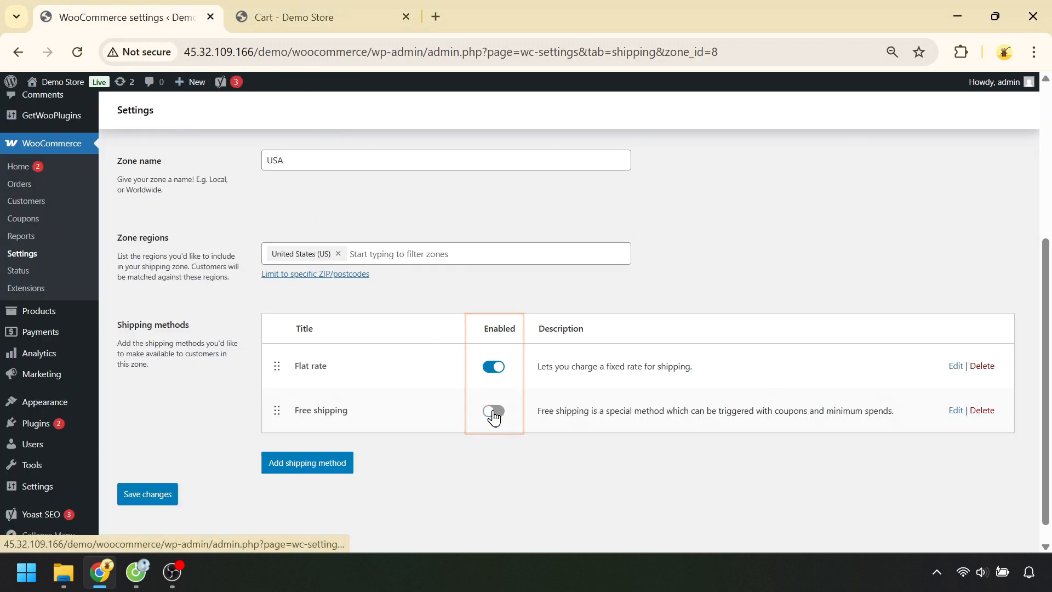
pyautogui.click(137, 504)
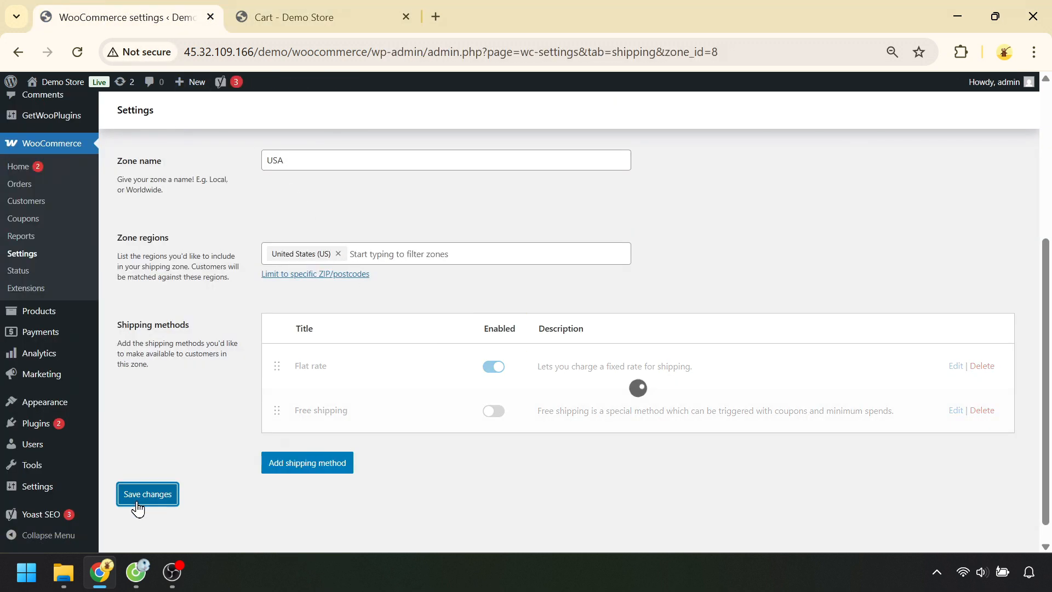
# Raise the quantity of Main product with properties in the cart to 4 to recheck the shipping cost.
pyautogui.click(307, 20)
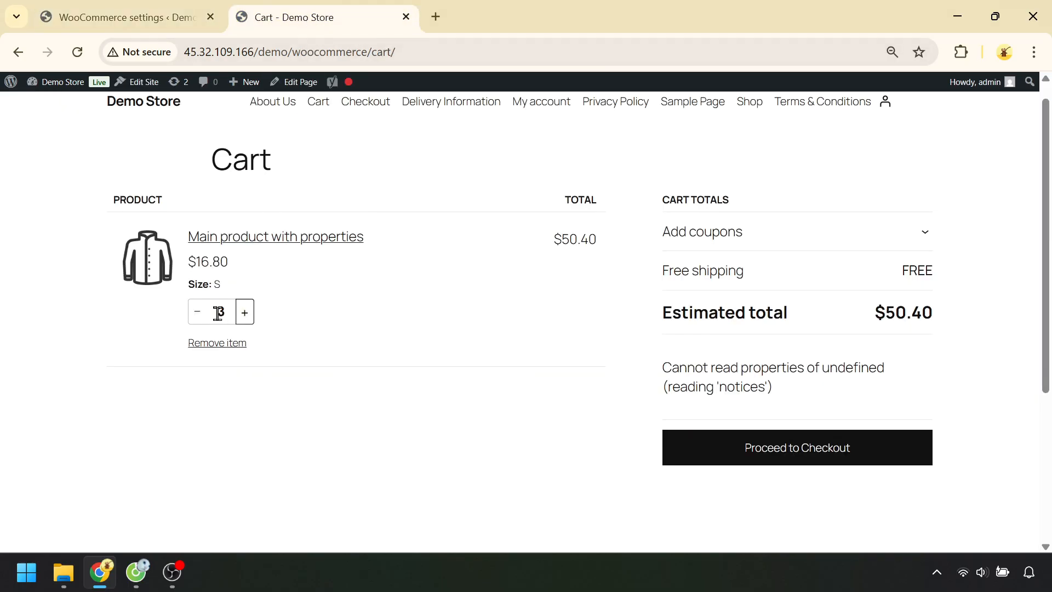
pyautogui.click(244, 312)
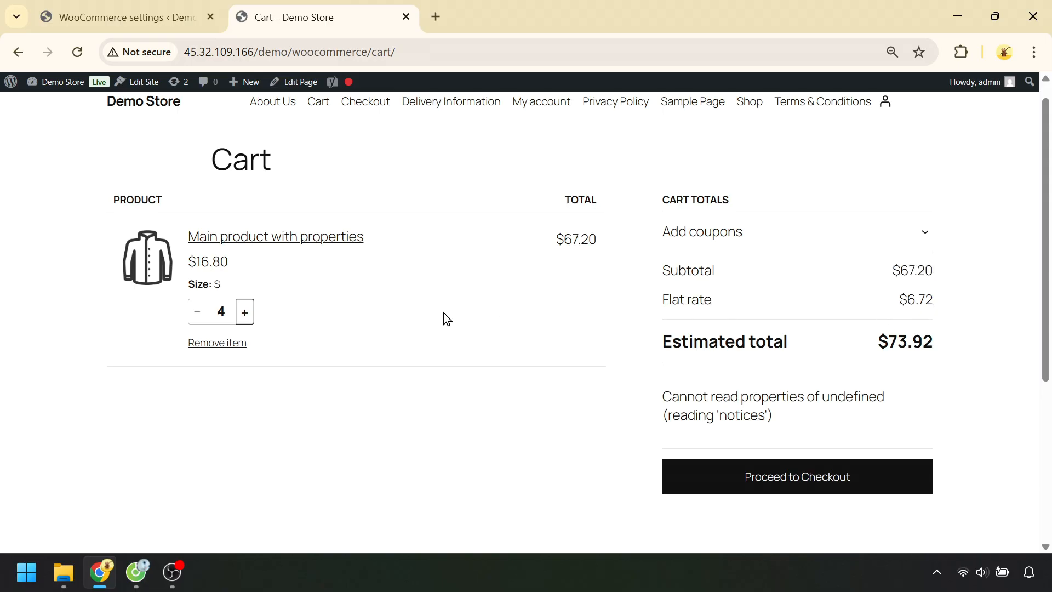
# Leave the USA zone's settings and return to the list of shipping zones.
pyautogui.click(130, 19)
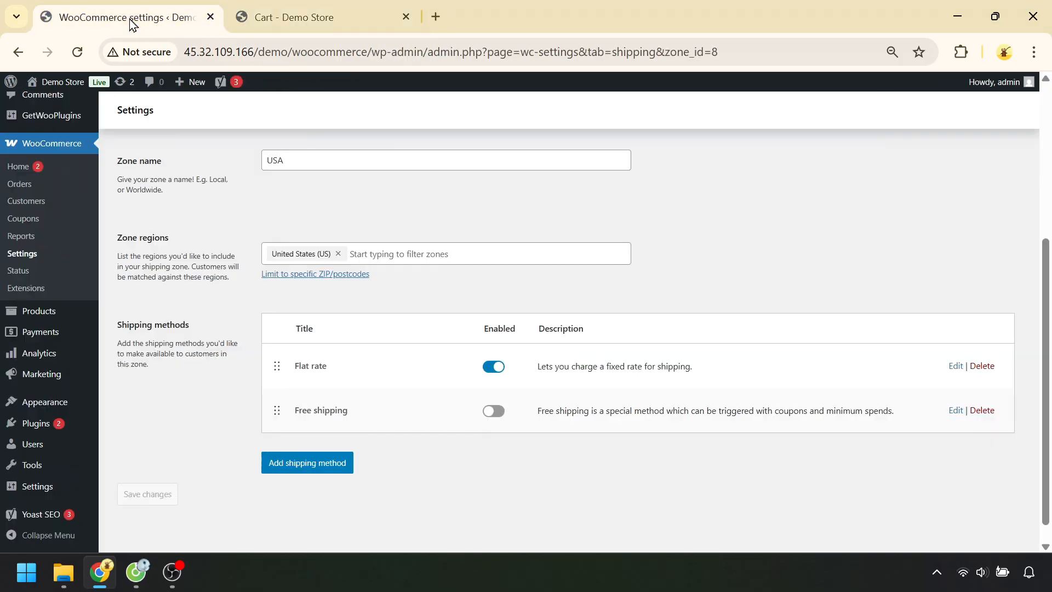
pyautogui.scroll(3, 822, 307)
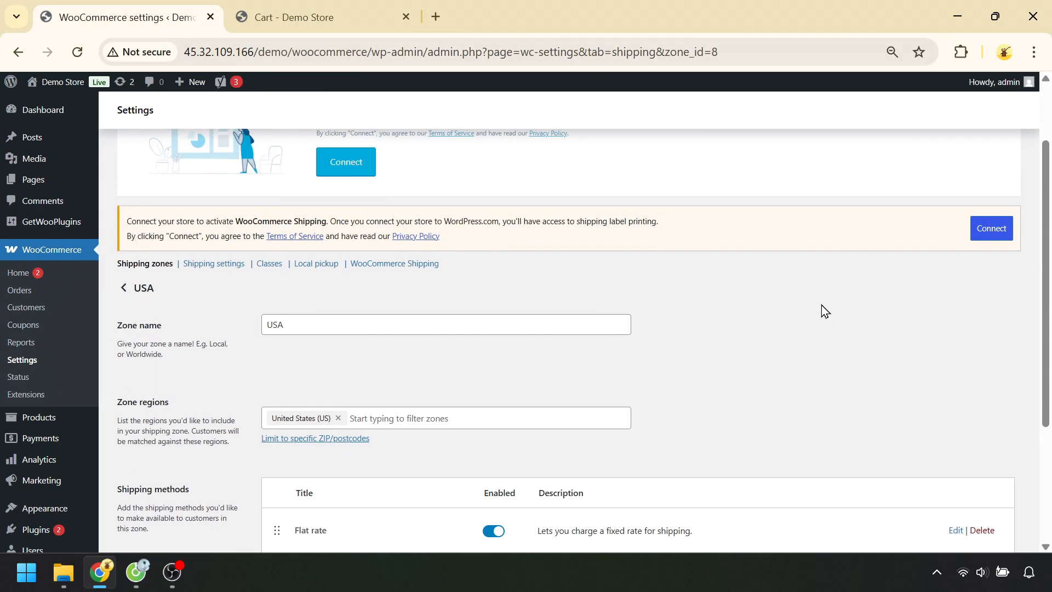
pyautogui.click(125, 287)
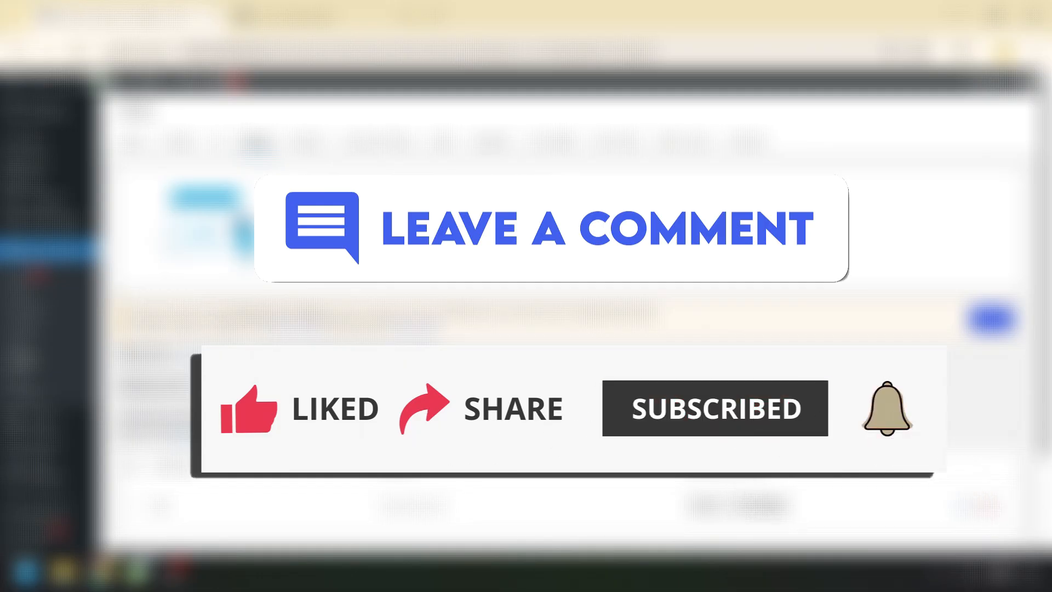
pyautogui.scroll(-1, 744, 518)
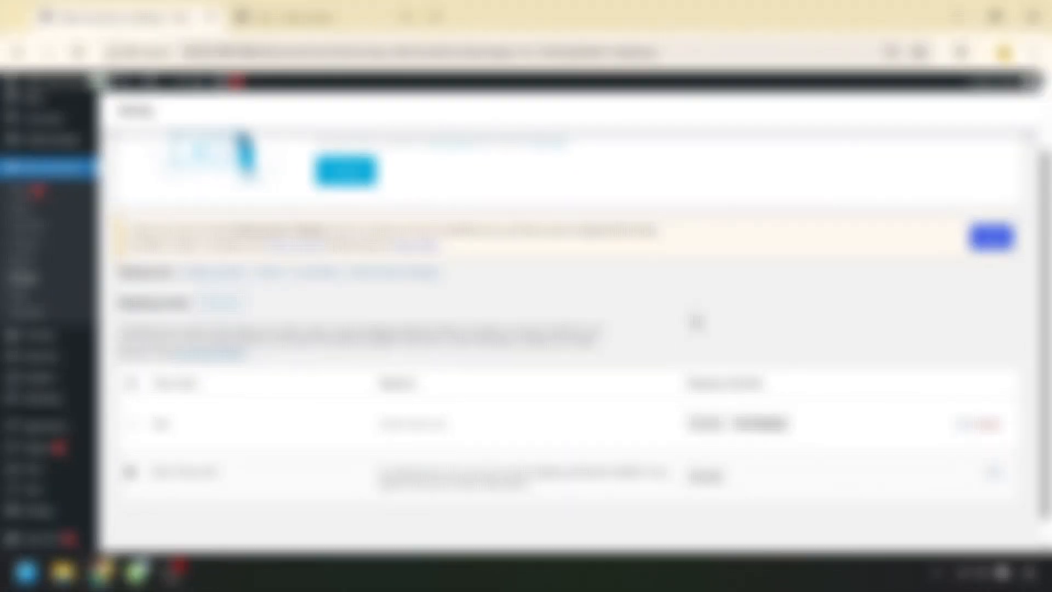